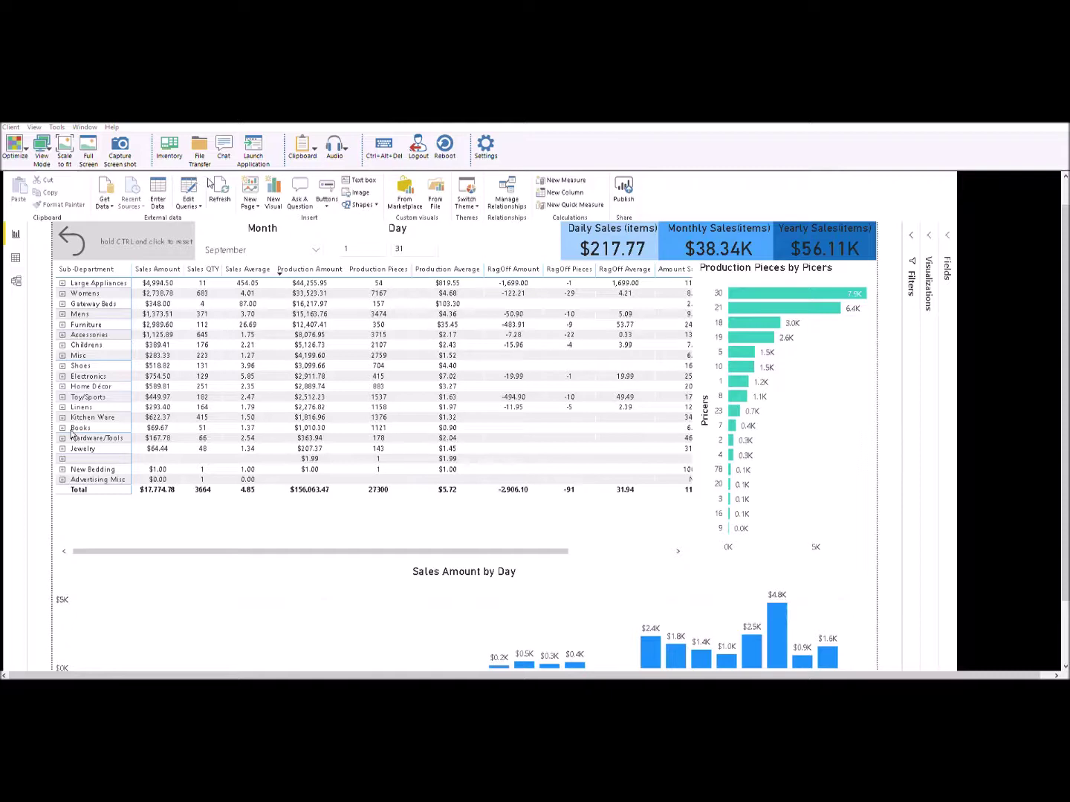
Refresh the report data and filter the month to October to check day 17 in the Sales Amount by Day chart
left_click(231, 194)
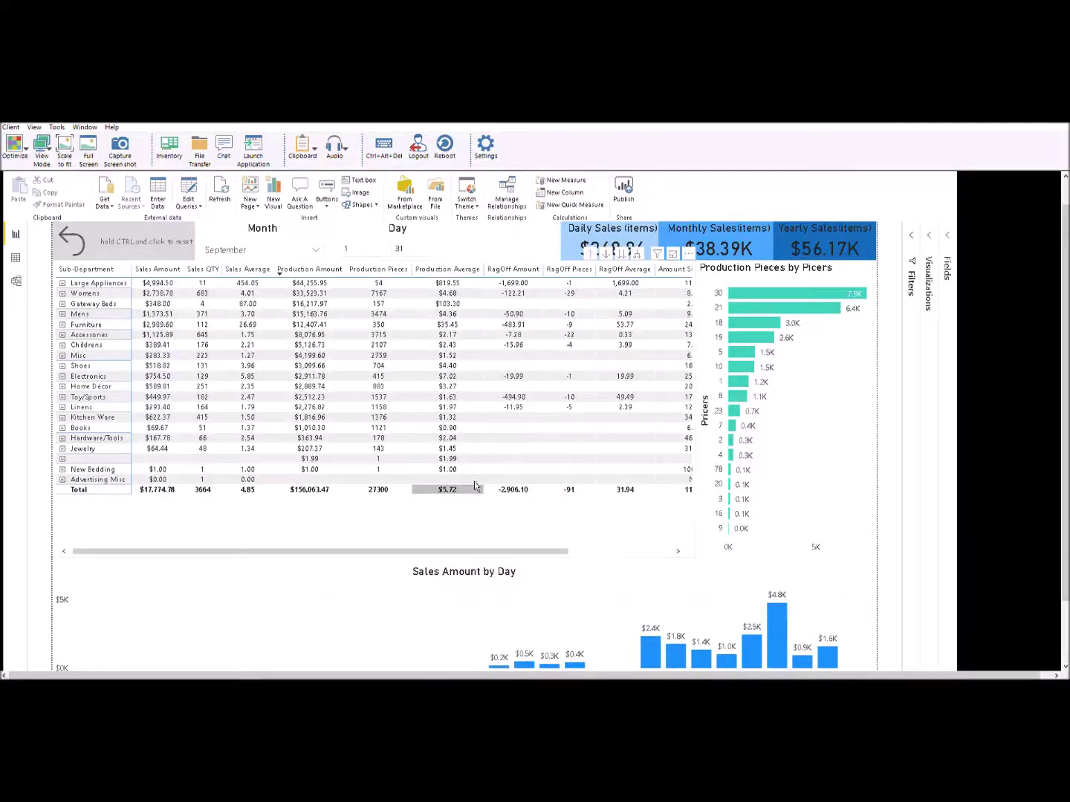
left_click(322, 248)
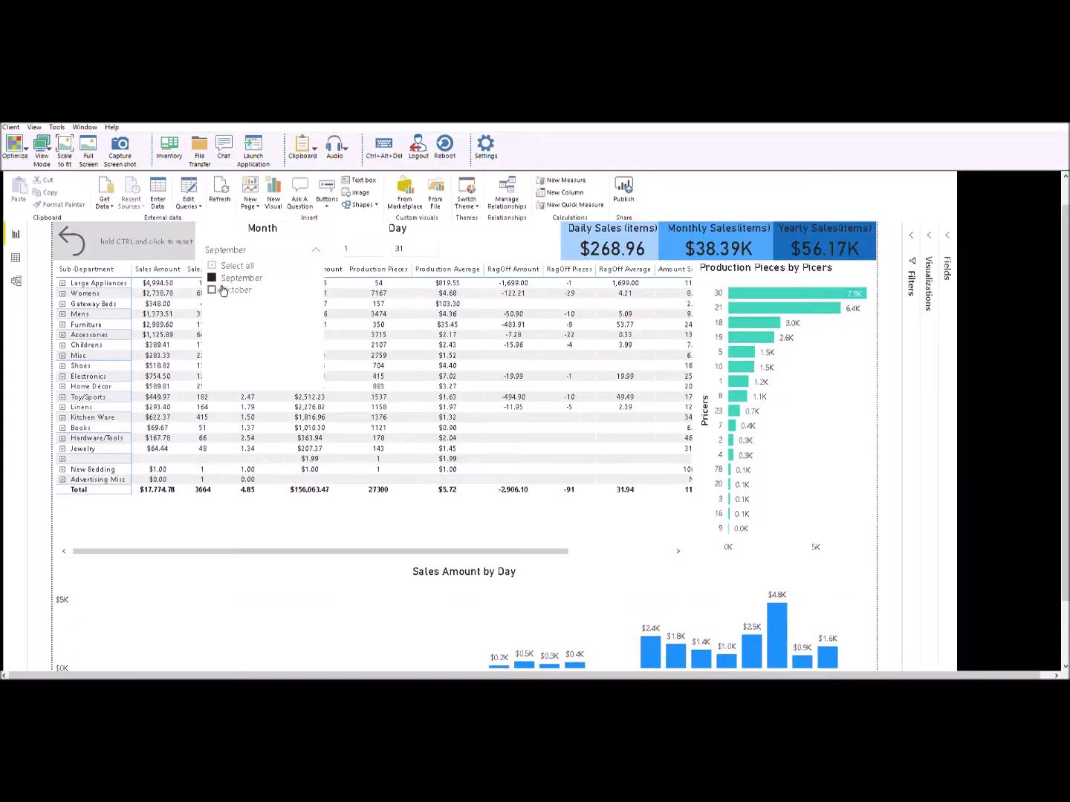
left_click(217, 290)
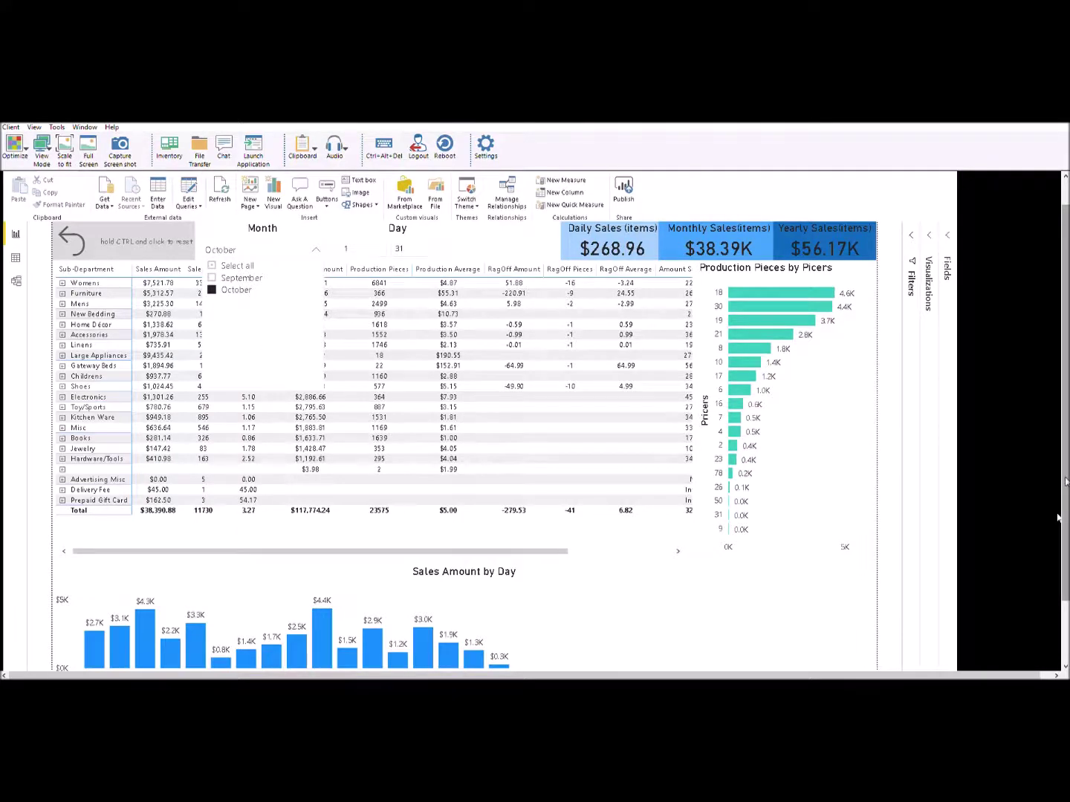
scroll(1058, 518, "down", 3)
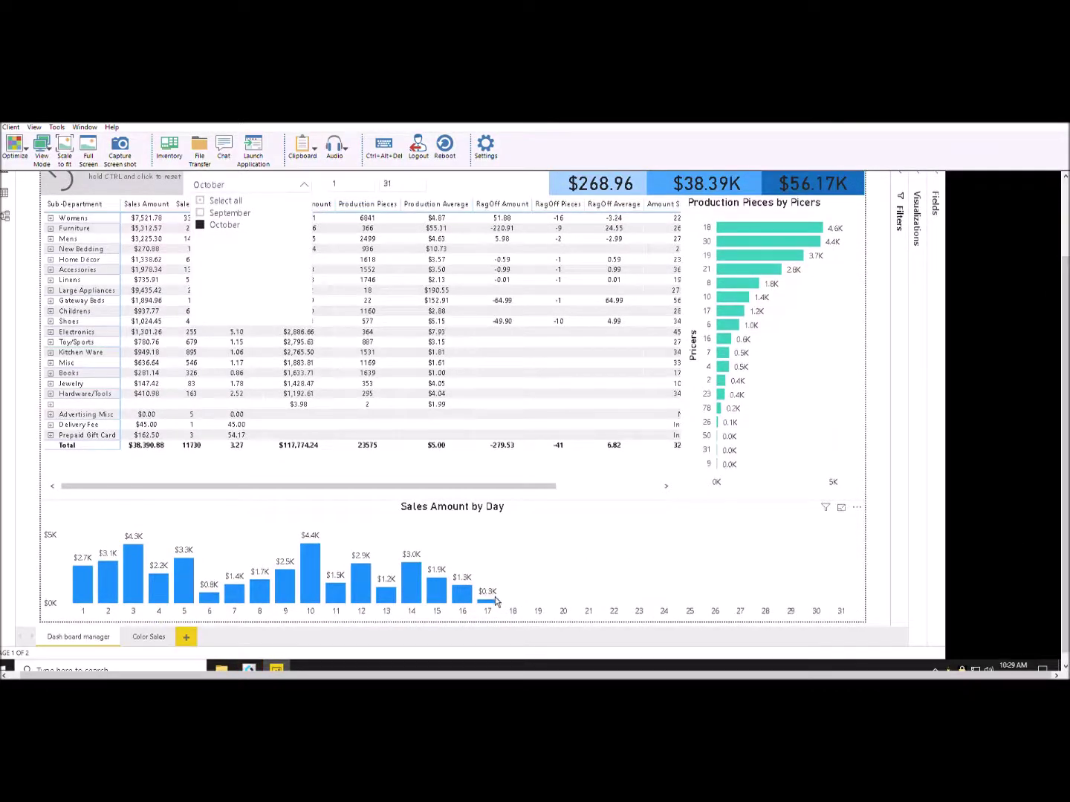
mouse_move(496, 599)
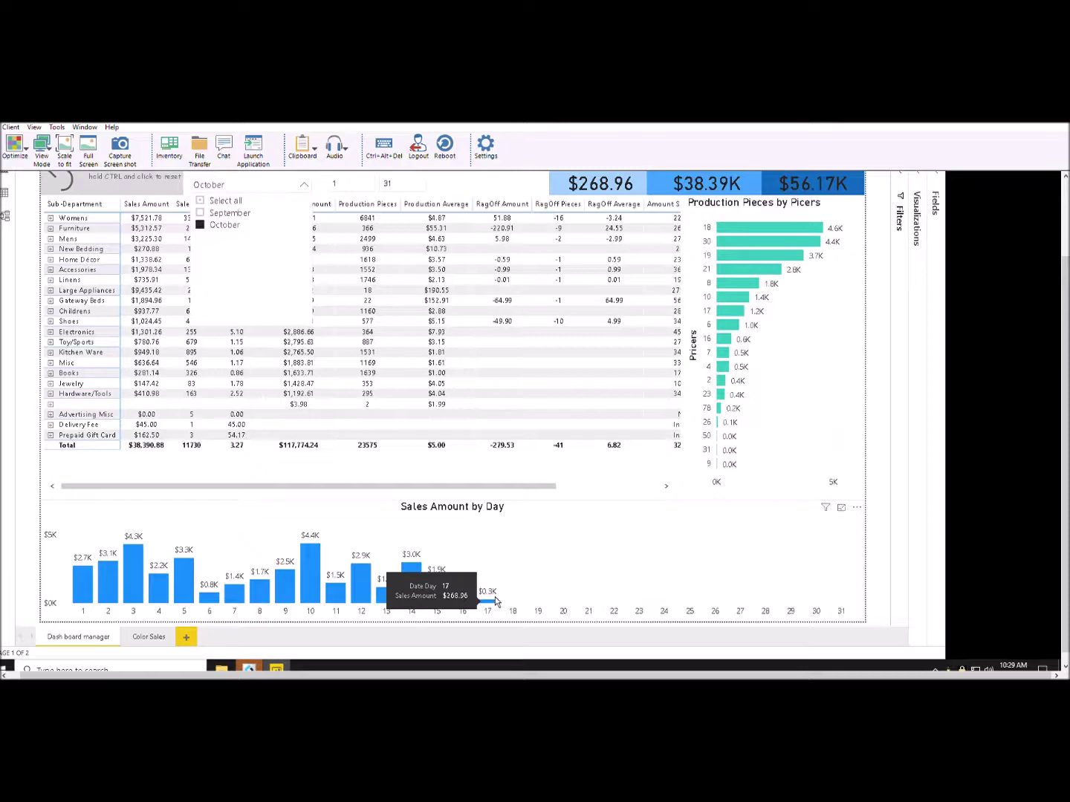
Try end values of 3 and 30 in the Day filter, and set it back to 31
scroll(393, 379, "up", 2)
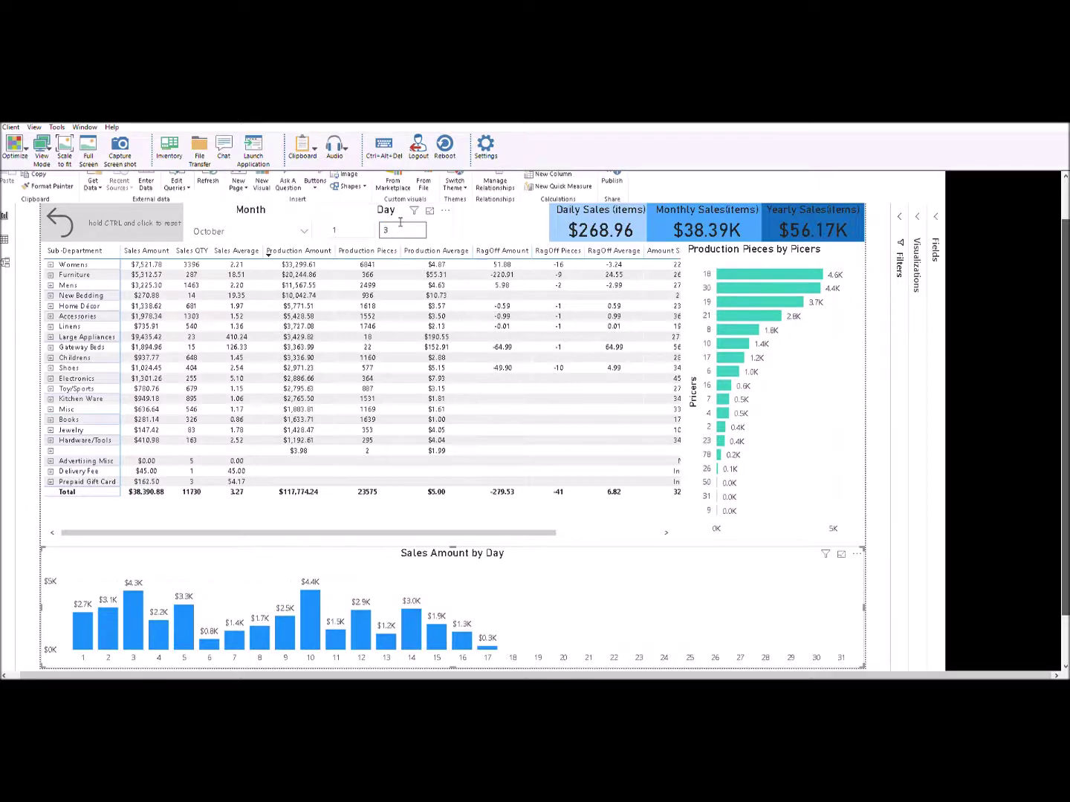
key("Return")
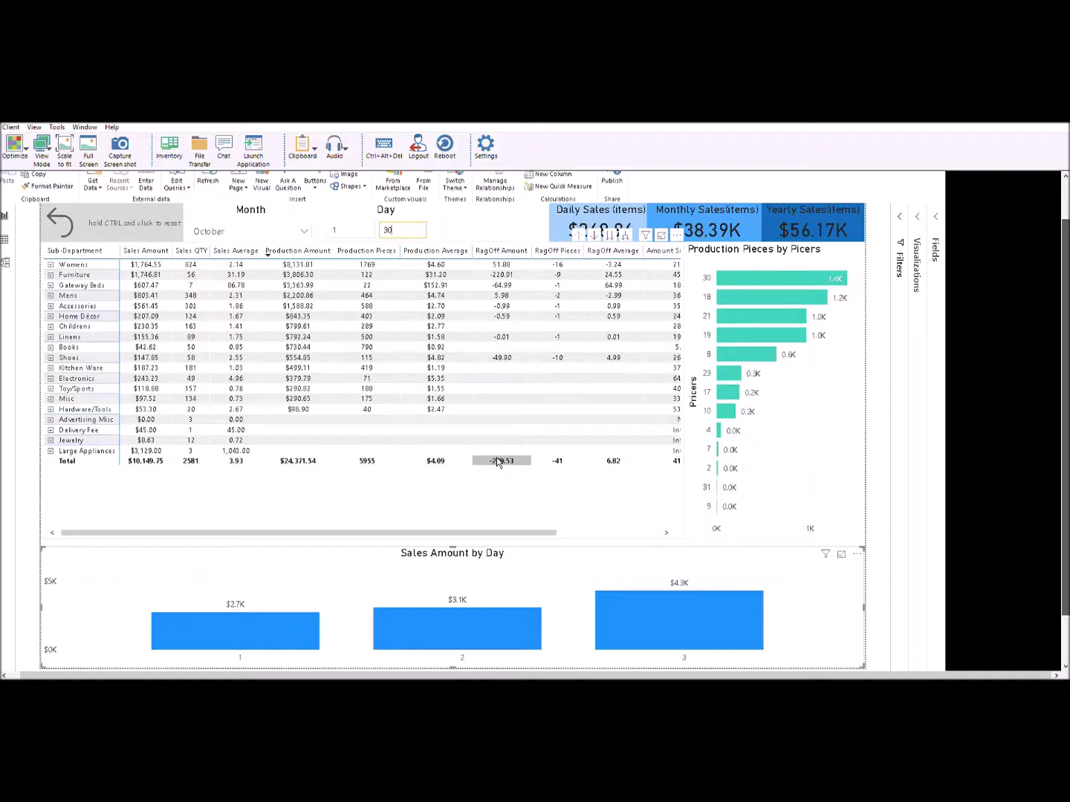
key("Return")
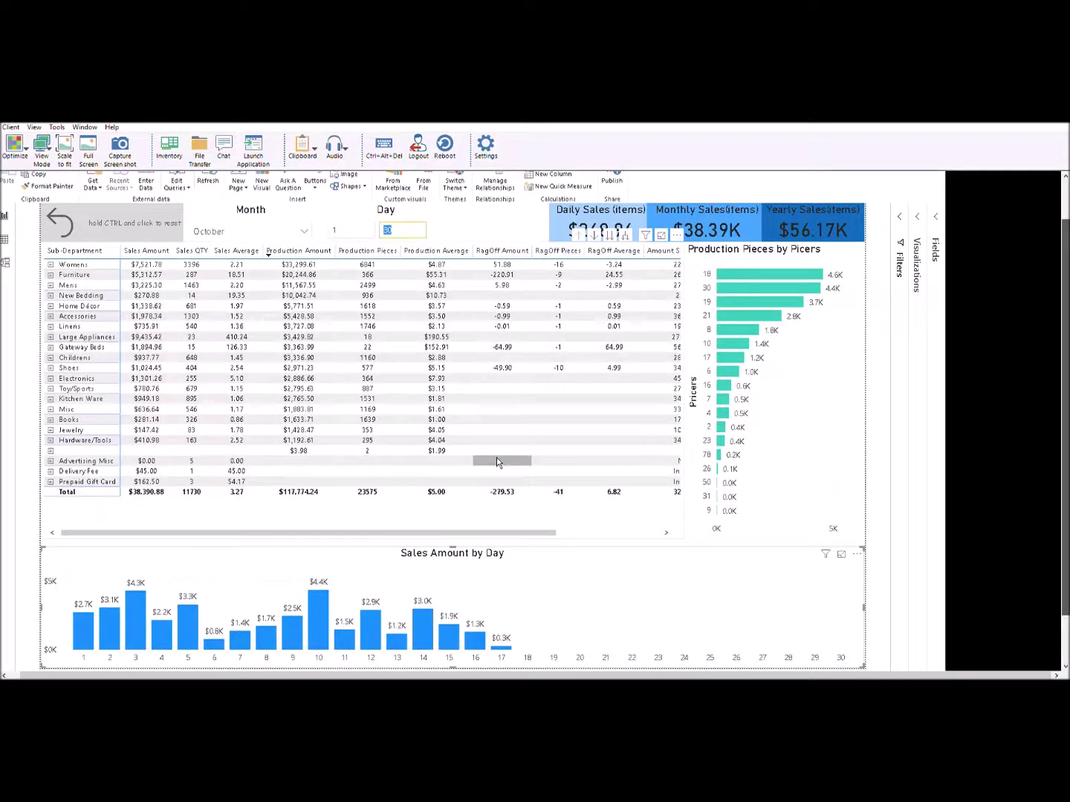
type("31")
key("Return")
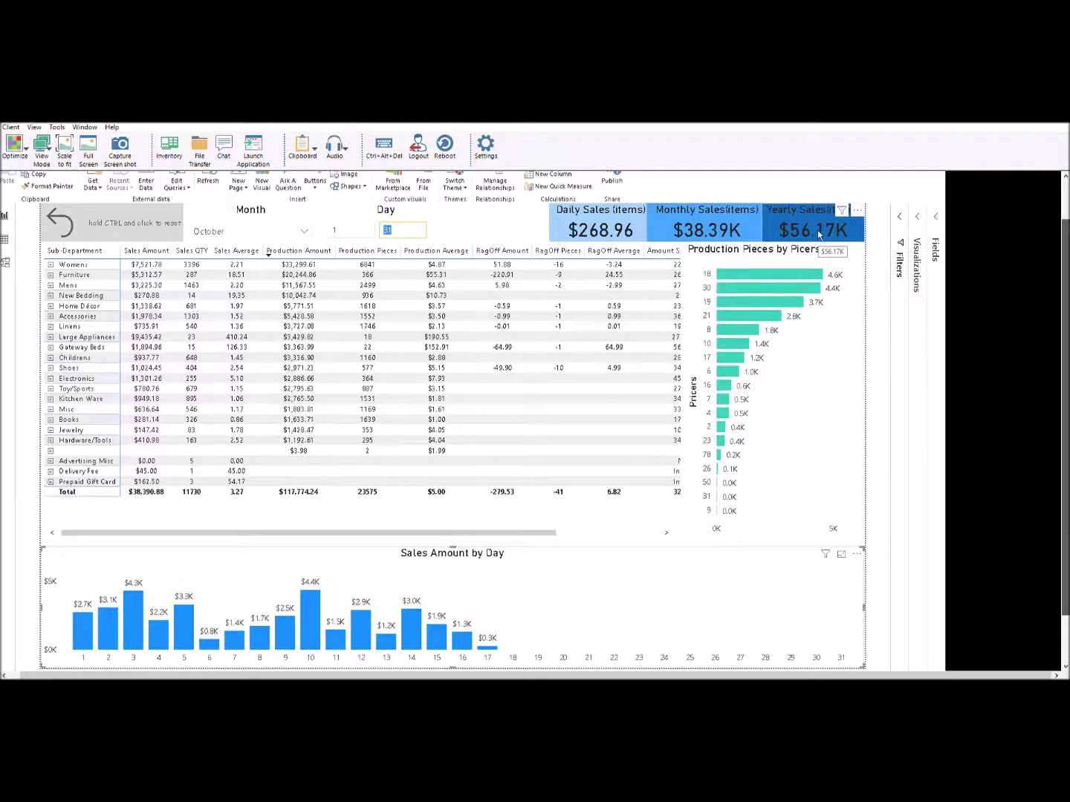
Cross-filter the dashboard charts by the Gateway Beds sub-department, and clear the selection
left_click(432, 348)
left_click(98, 347)
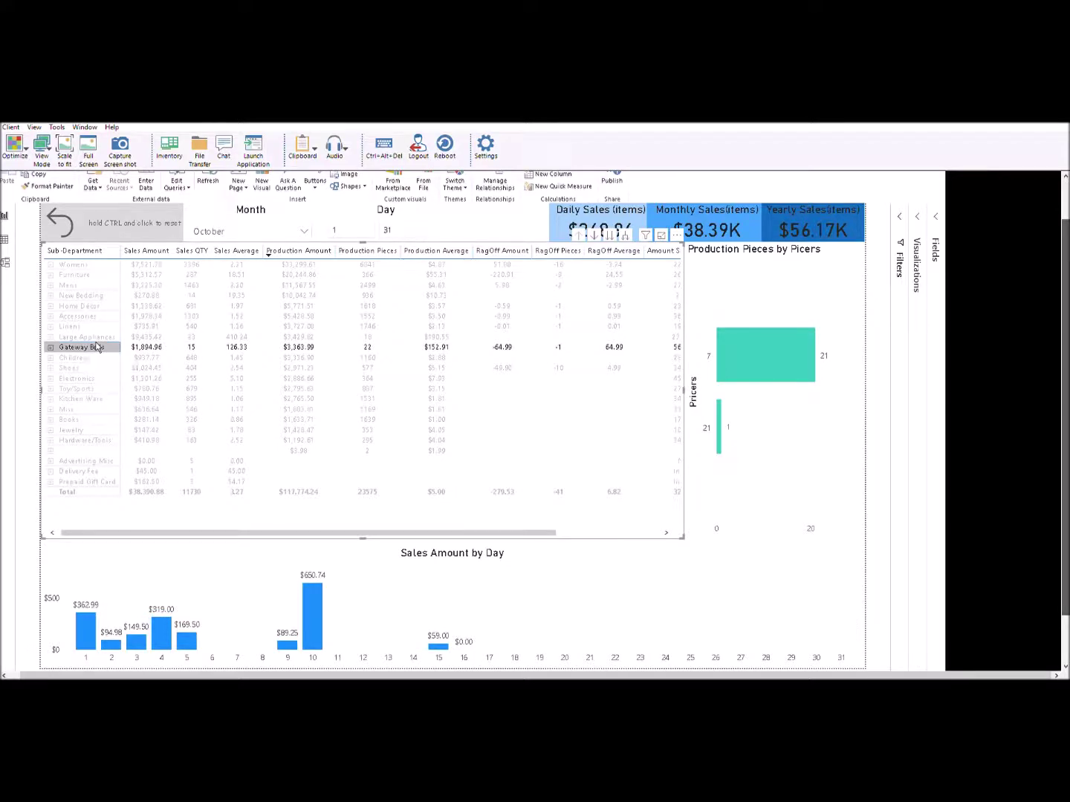
left_click(145, 346)
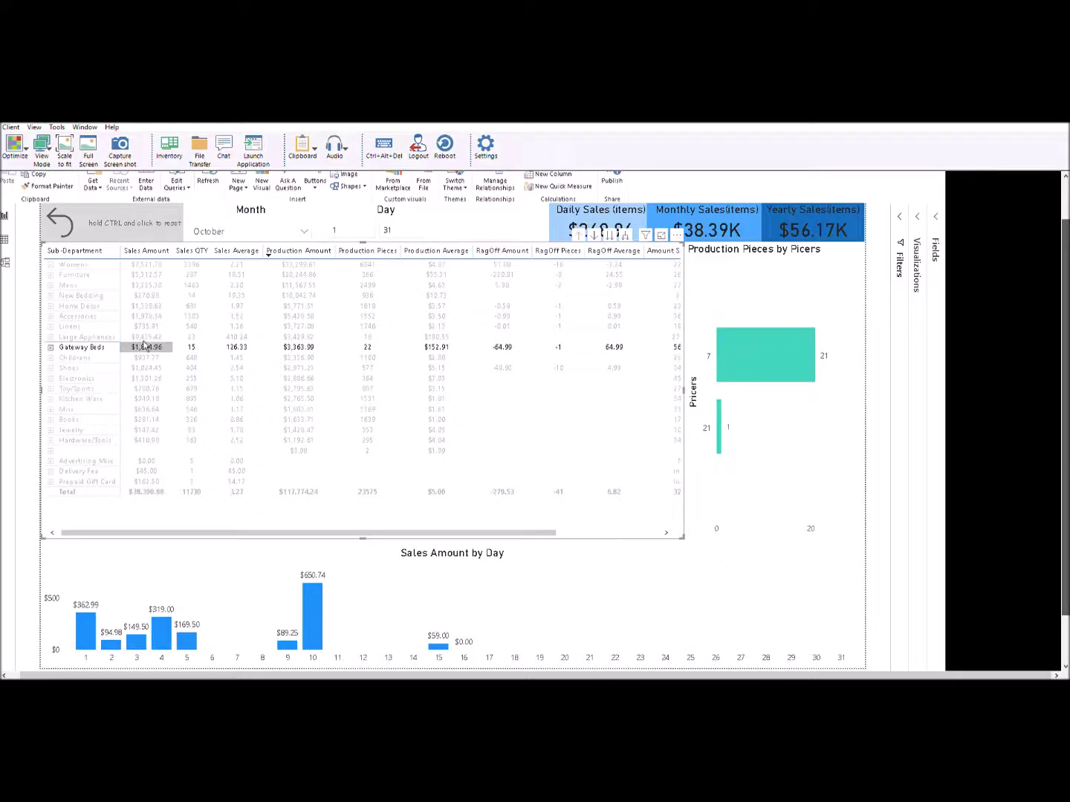
left_click(145, 346)
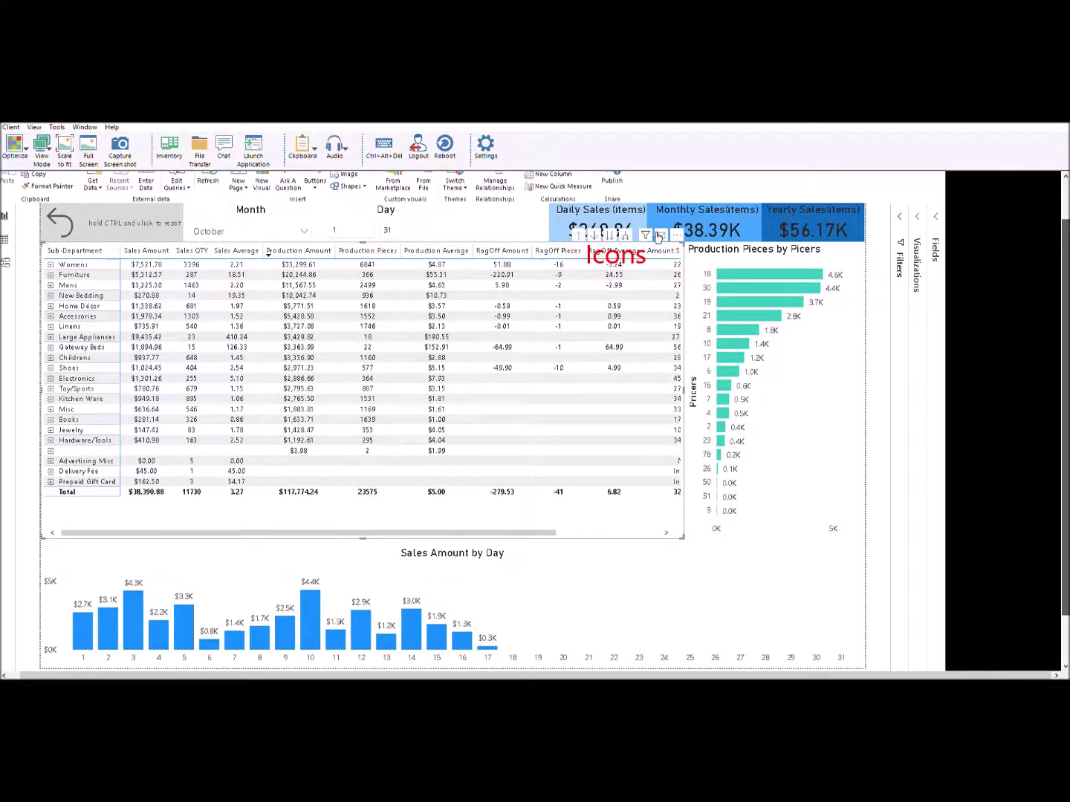
Drill the sales table down through Womens to the Dresses price points, and drill back up to the sub-departments
mouse_move(654, 235)
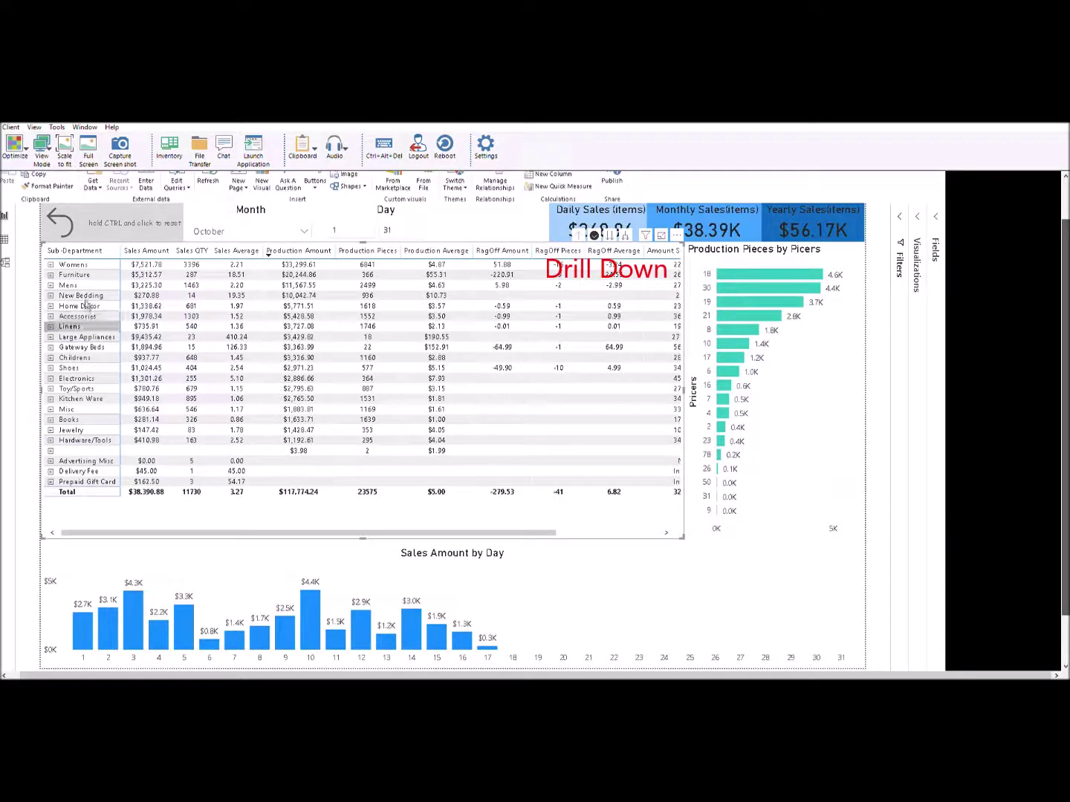
left_click(73, 264)
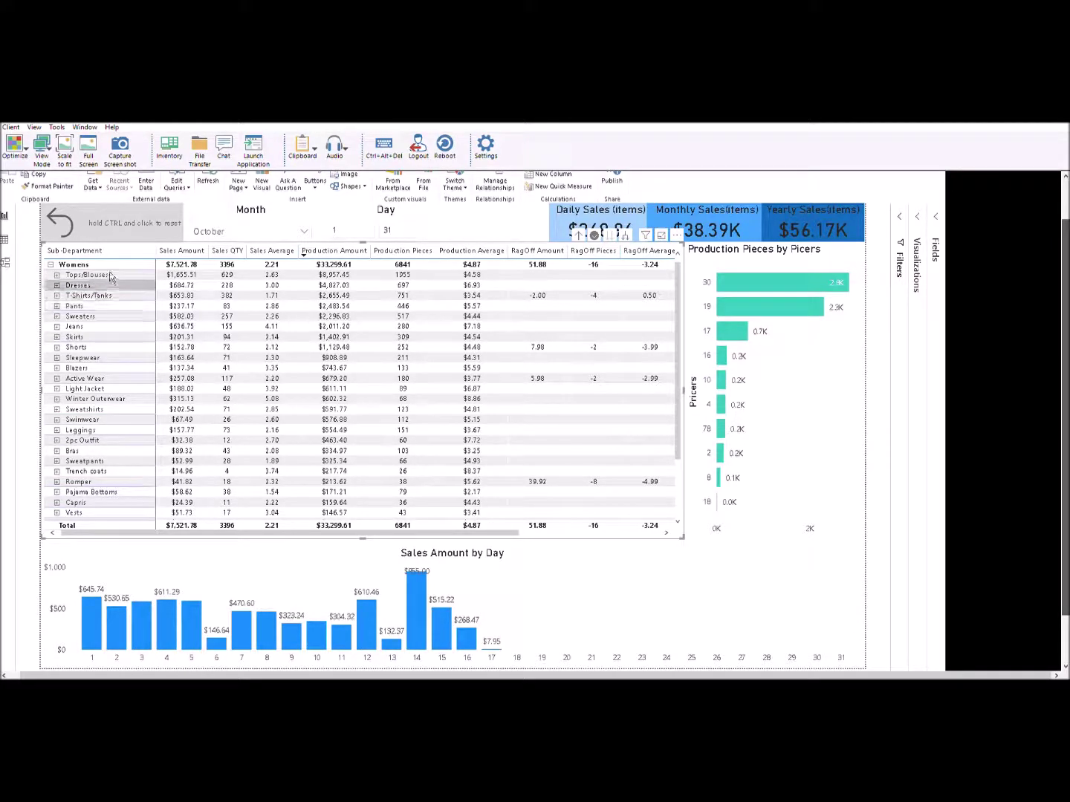
left_click(75, 286)
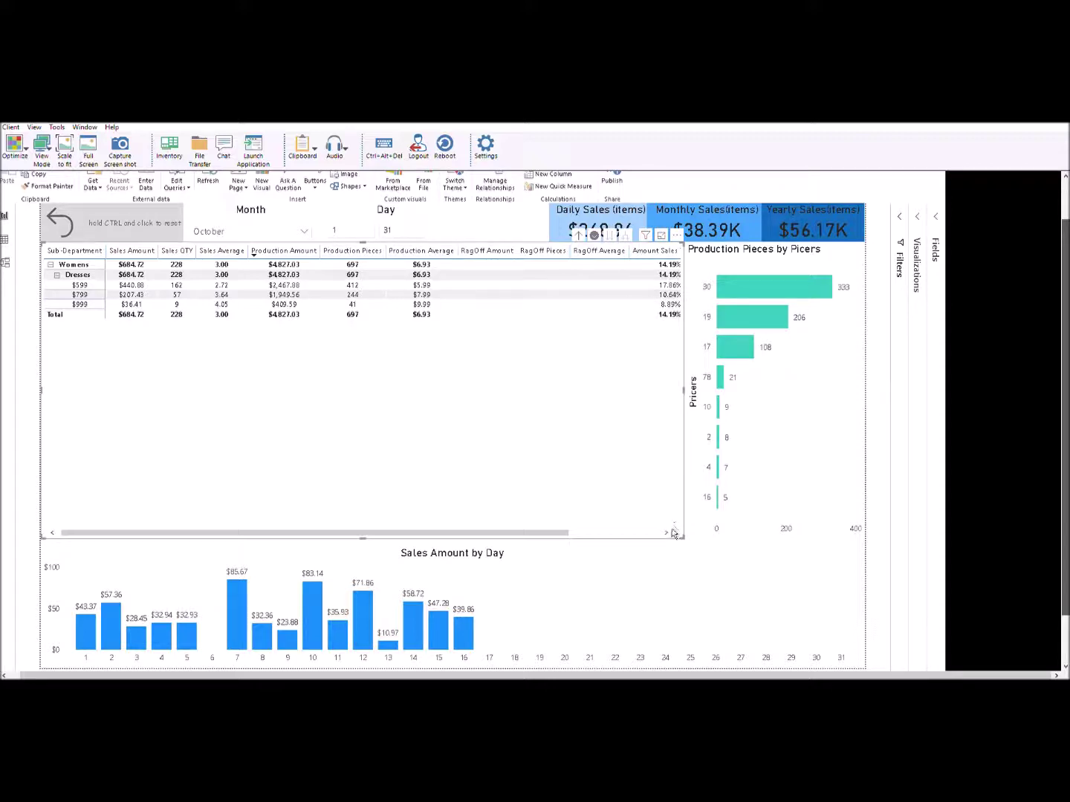
scroll(671, 527, "down", 5)
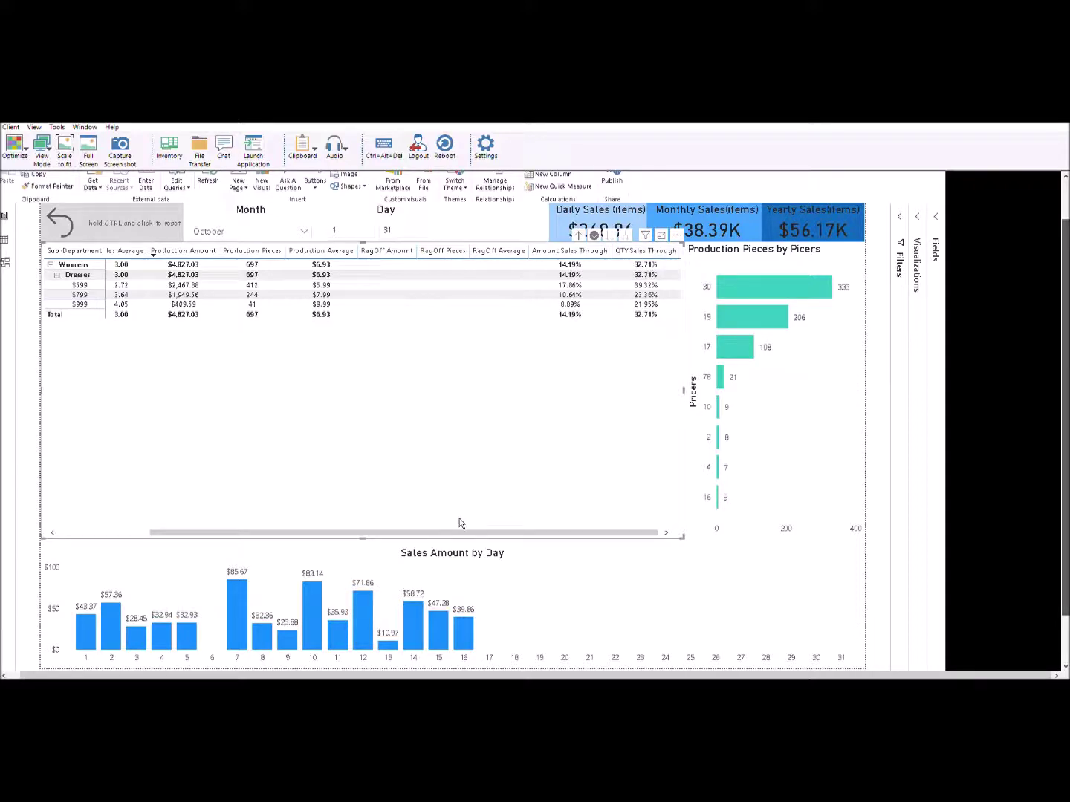
left_click_drag(458, 531, 219, 534)
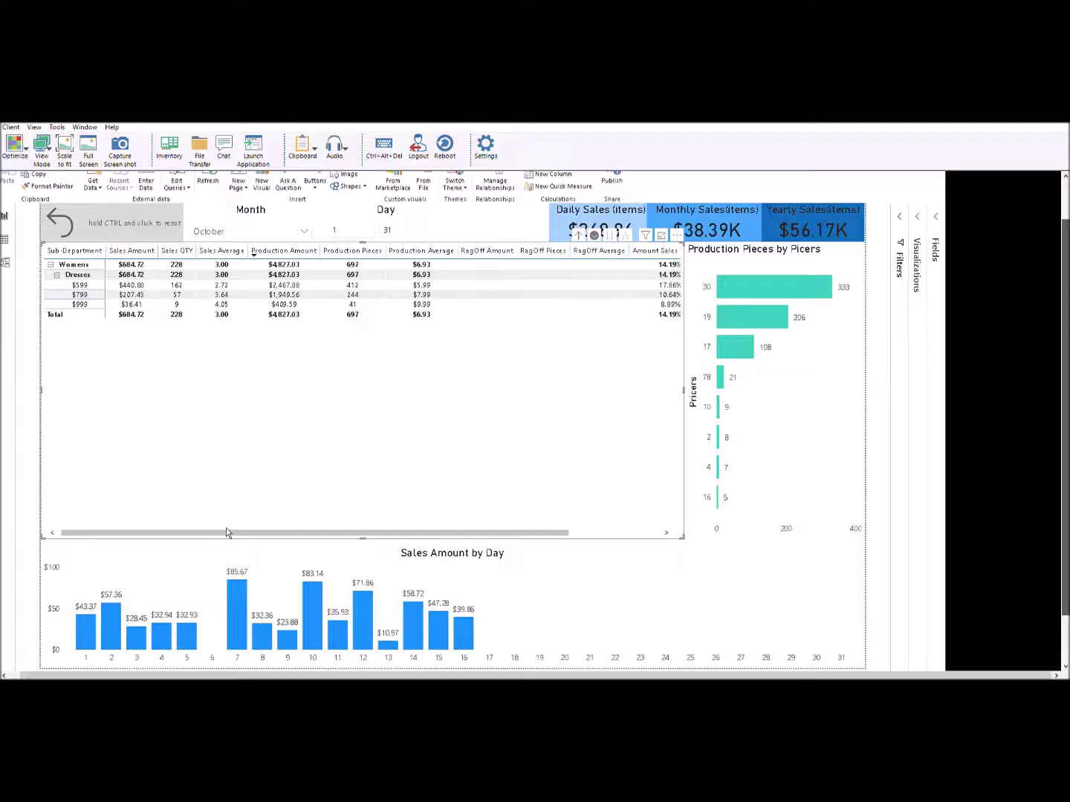
left_click(585, 236)
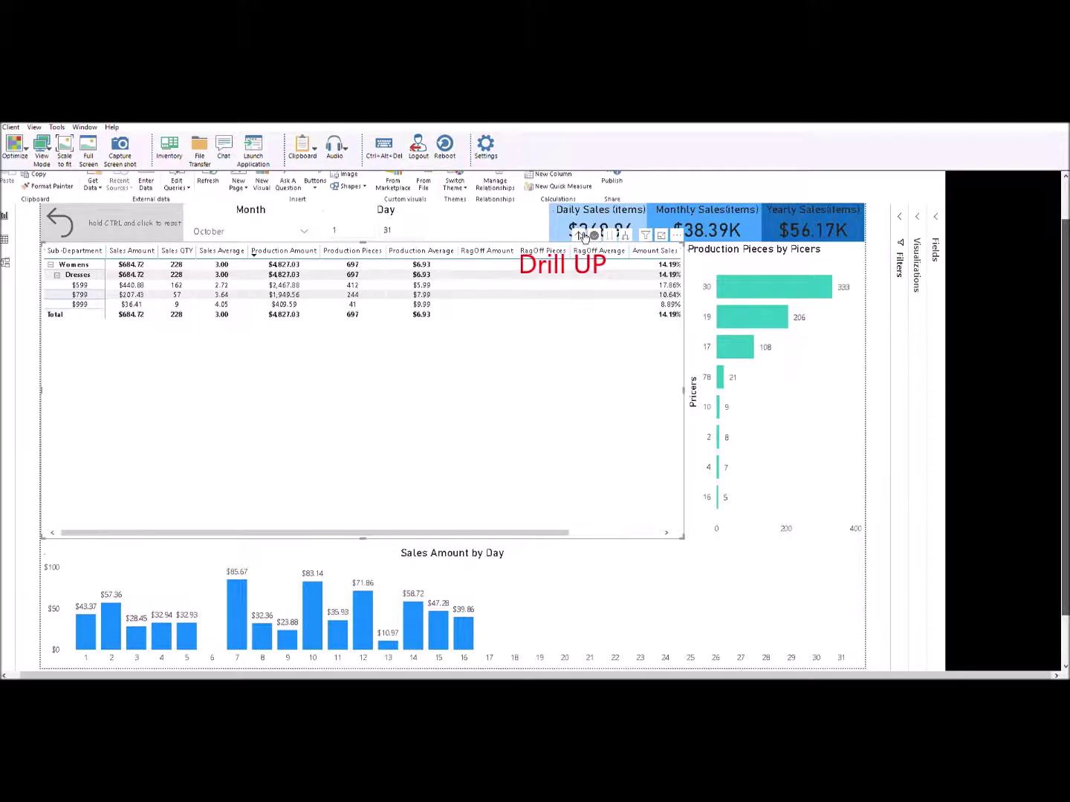
left_click(583, 234)
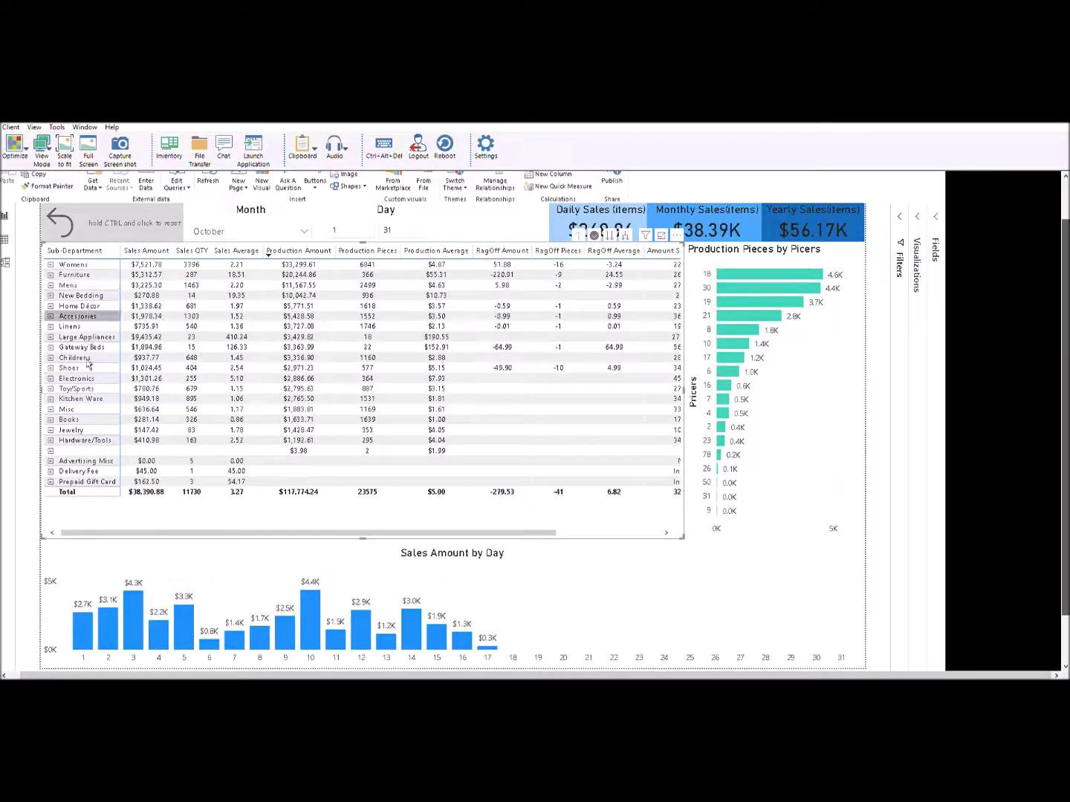
Switch the whole sales table to the Category level of the hierarchy, and drill back up
left_click(616, 233)
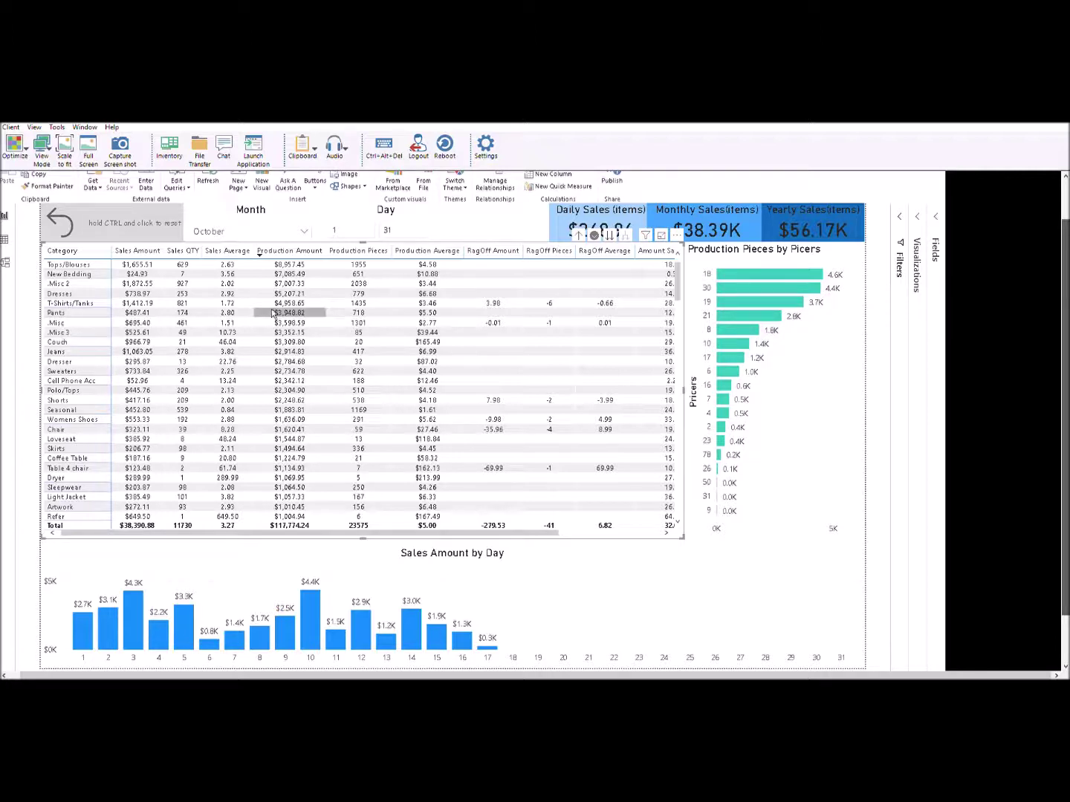
left_click(589, 235)
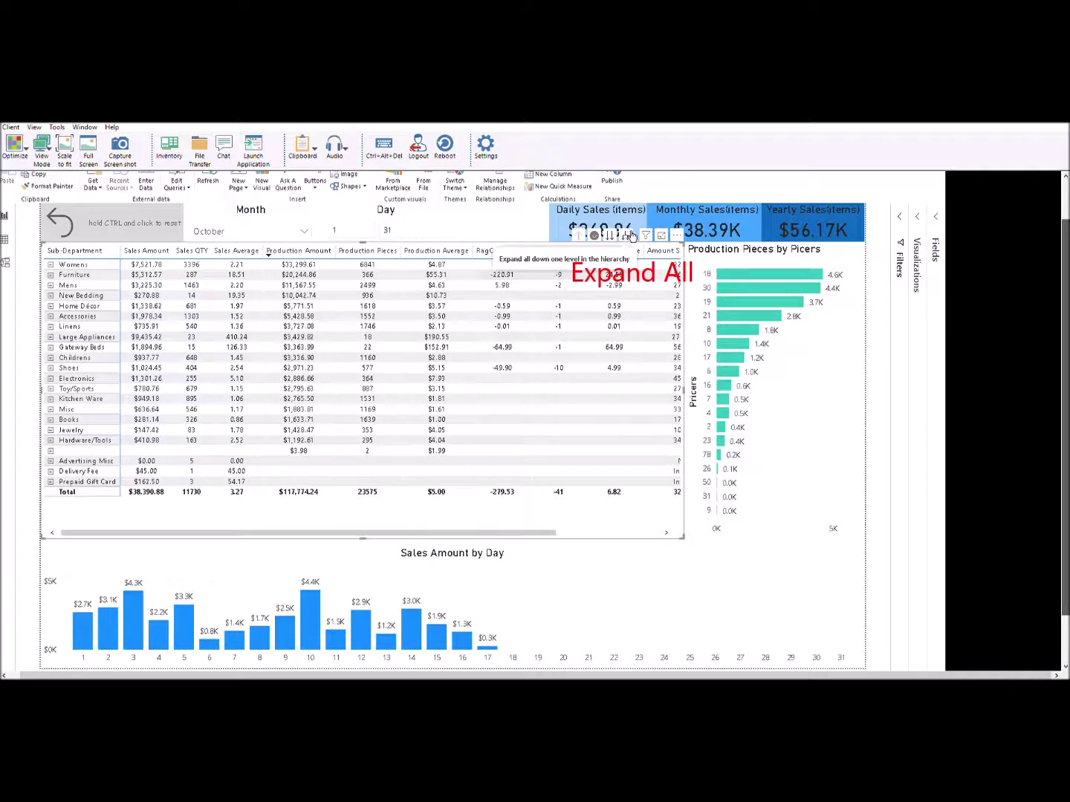
Expand all sub-departments down one level to review their categories, and drill the table back up
left_click(629, 236)
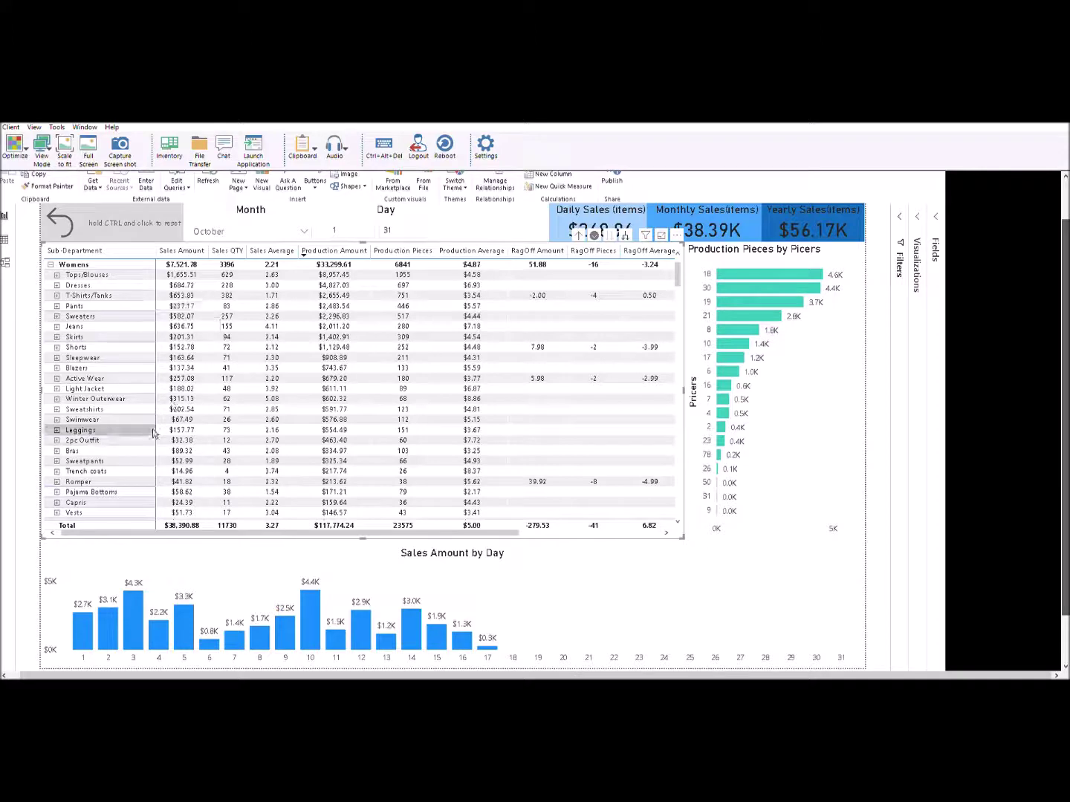
scroll(152, 429, "down", 6)
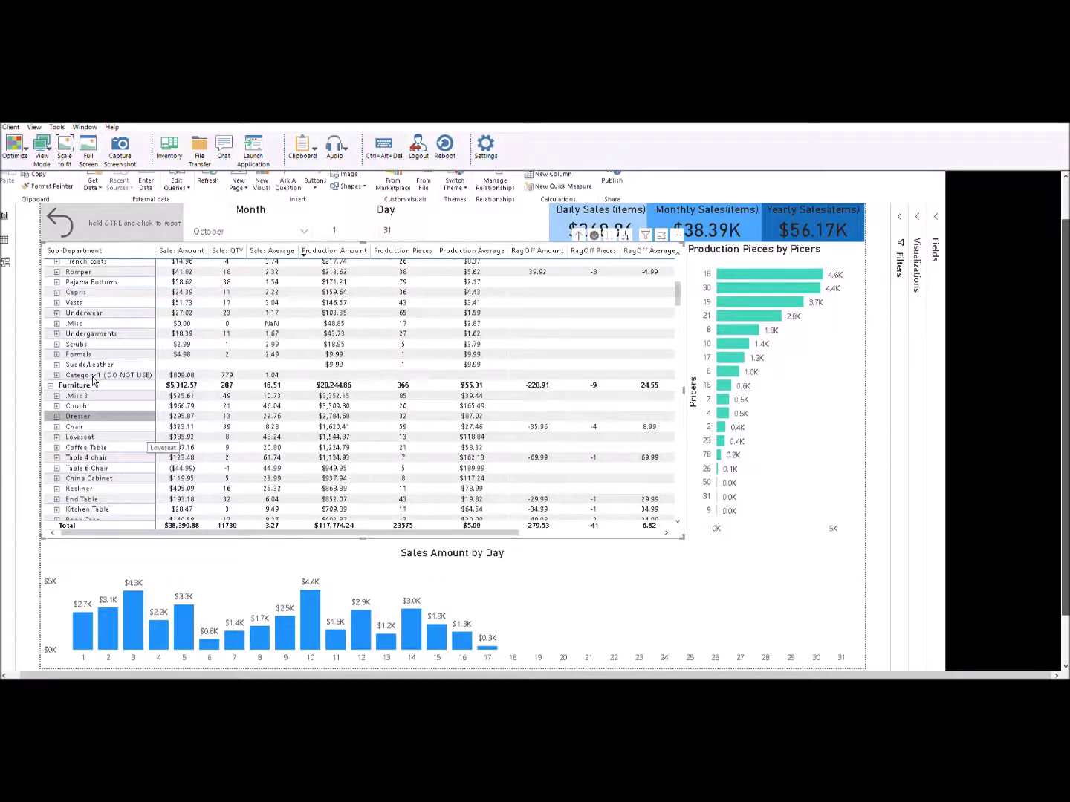
scroll(104, 385, "down", 8)
scroll(104, 382, "down", 6)
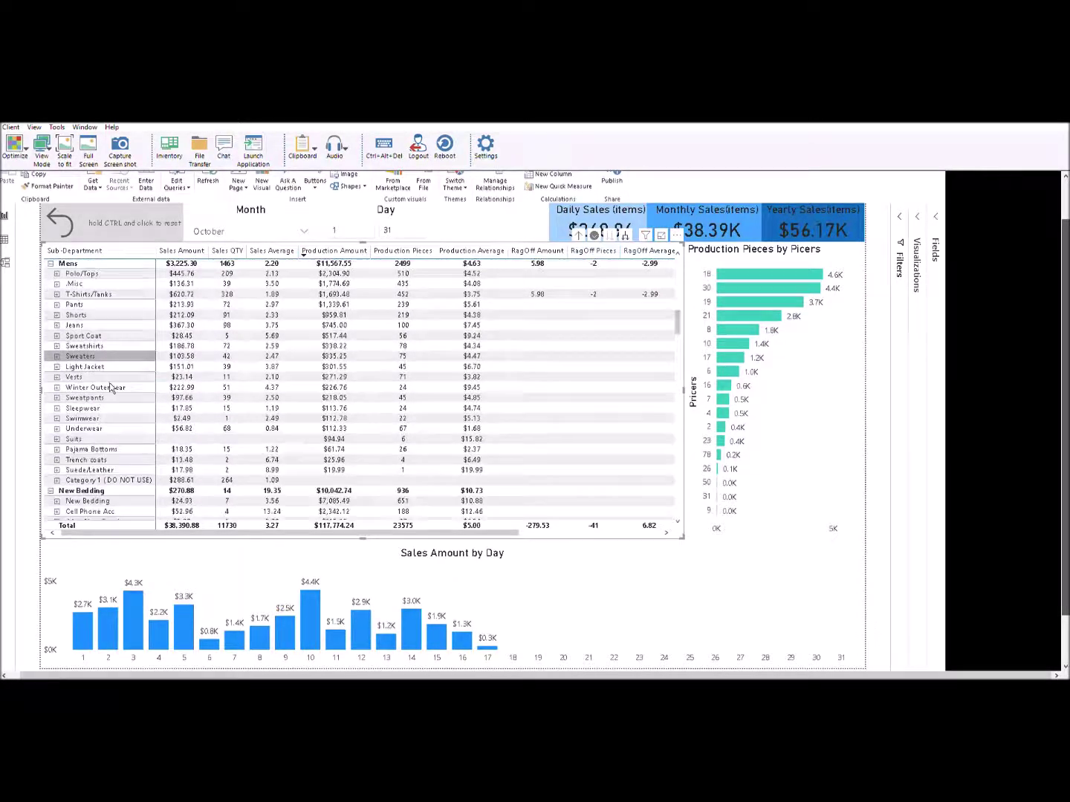
scroll(91, 308, "up", 4)
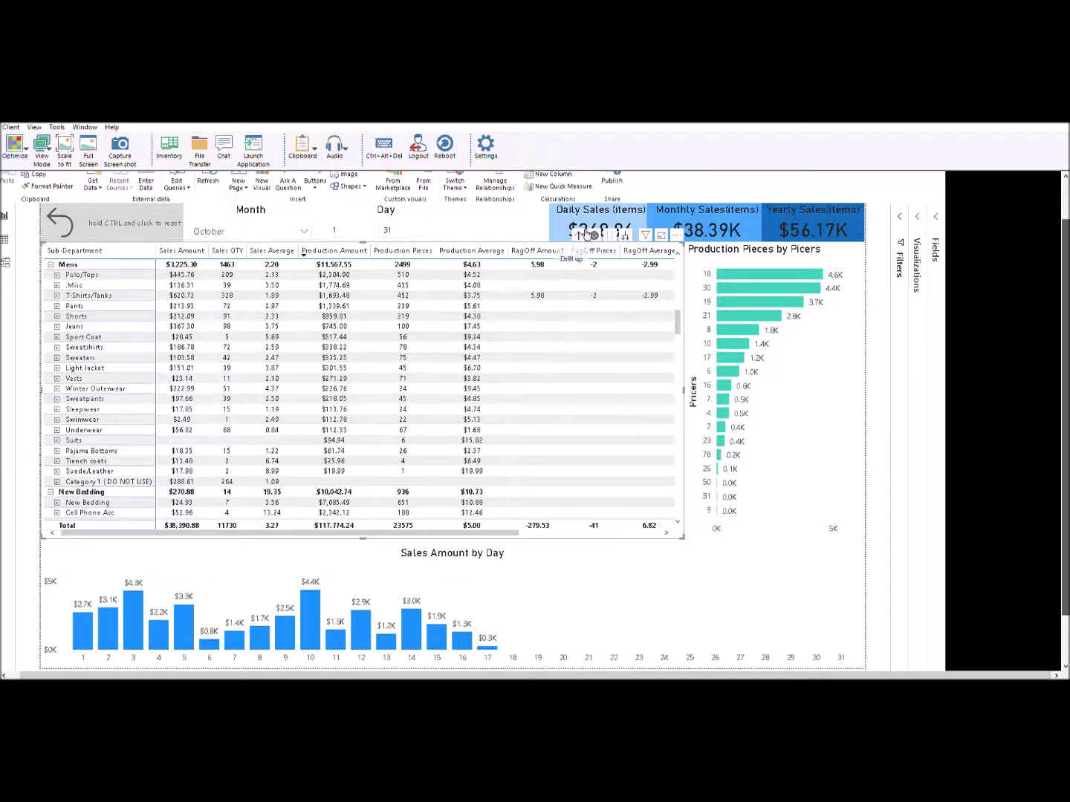
left_click(586, 235)
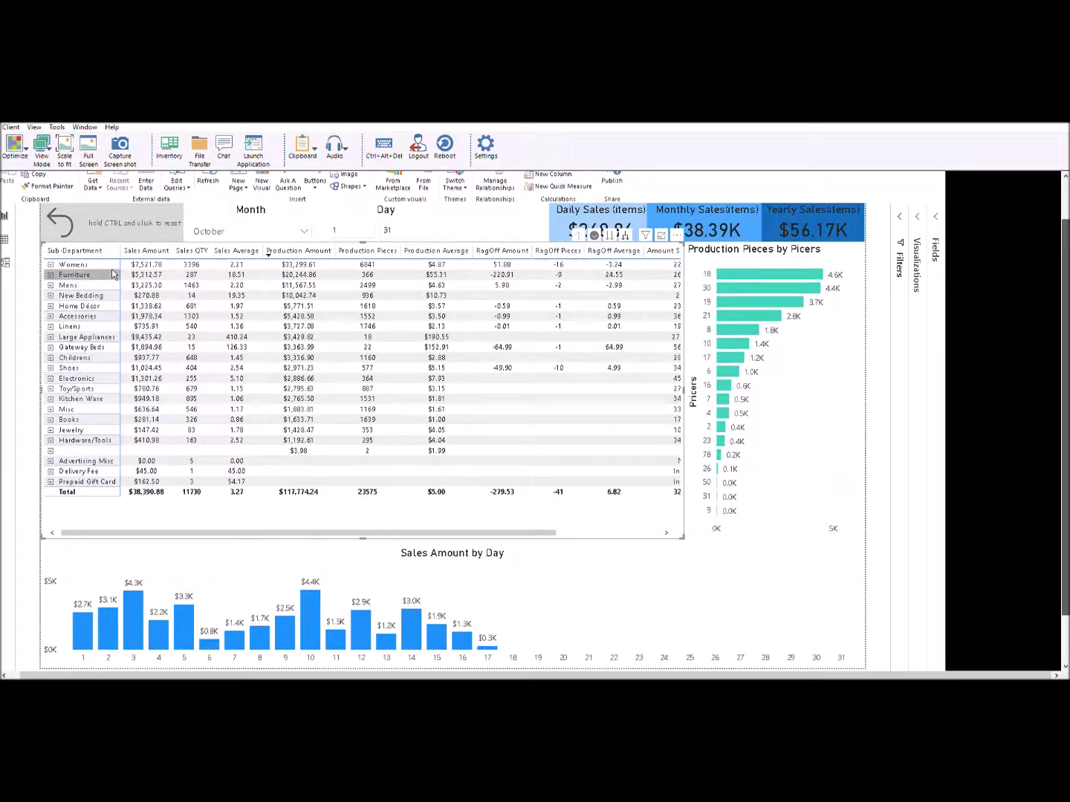
Export the sub-department sales table's data to a CSV file named New Sell through
mouse_move(650, 236)
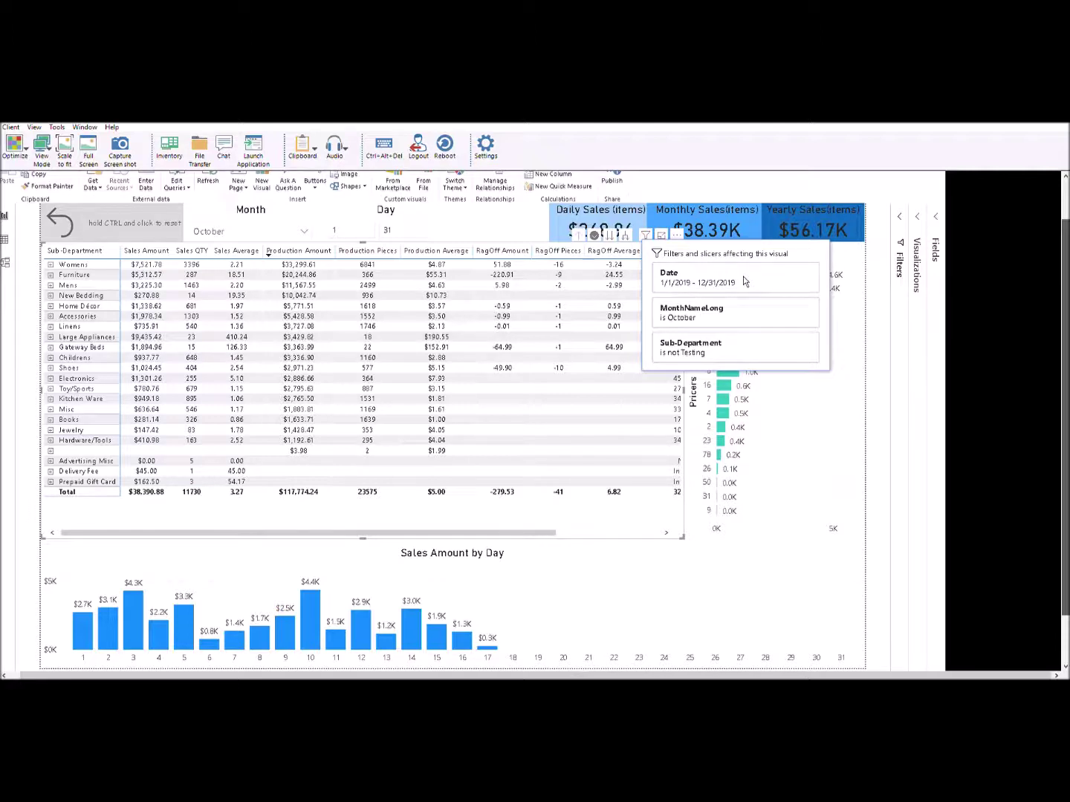
left_click(681, 235)
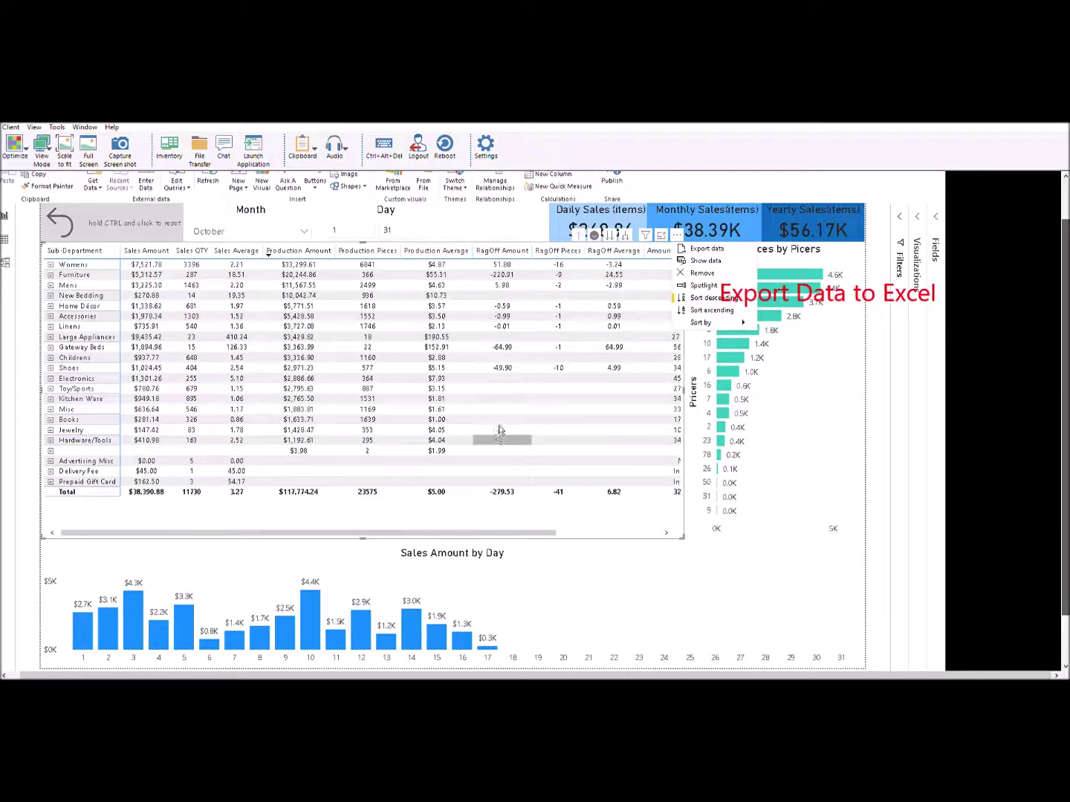
left_click(710, 249)
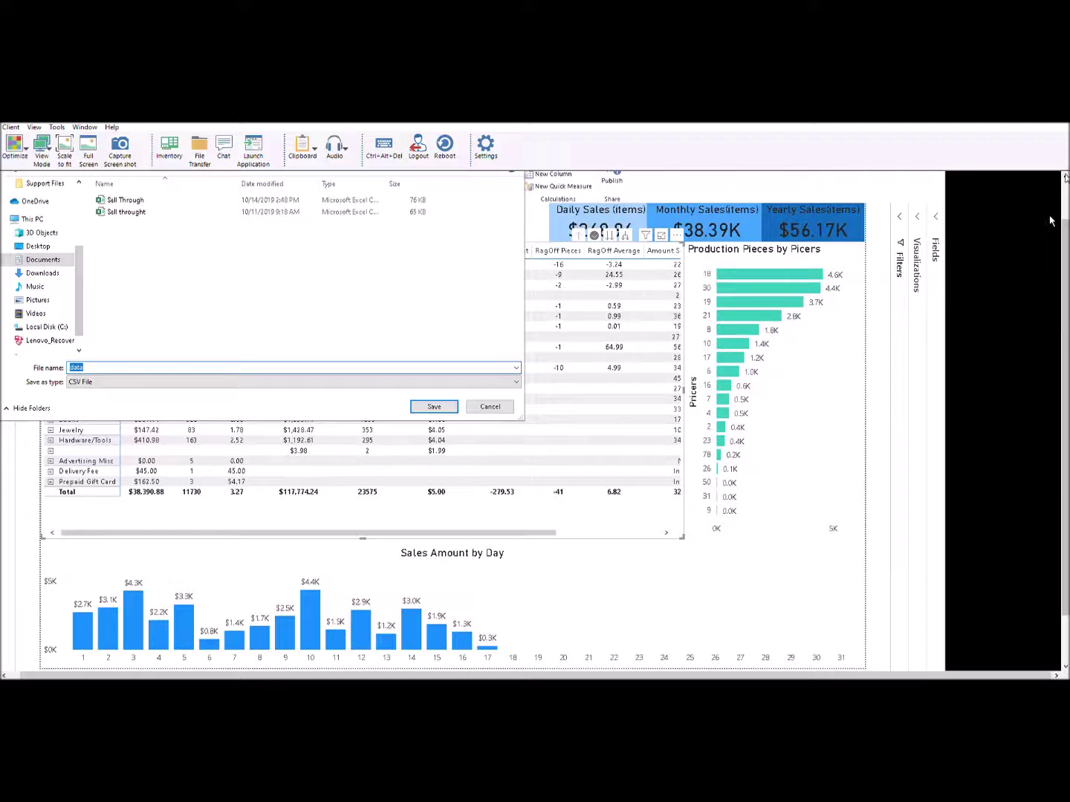
left_click(1066, 177)
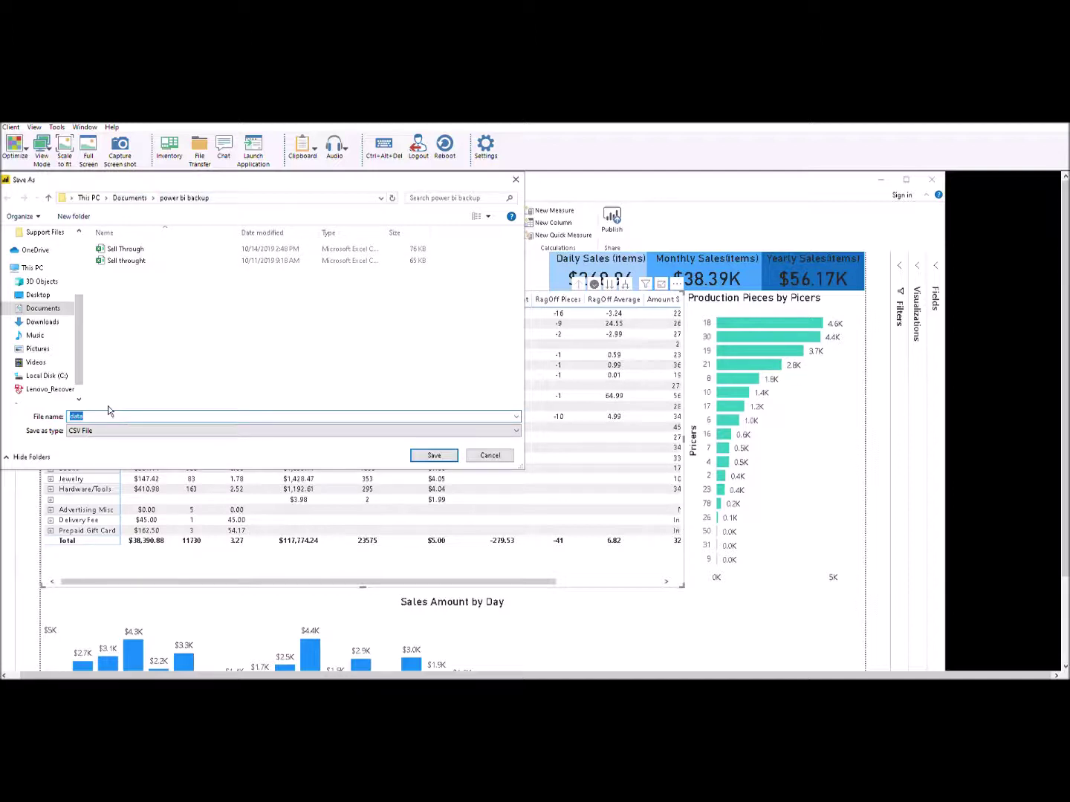
type("New Sell through")
left_click(435, 456)
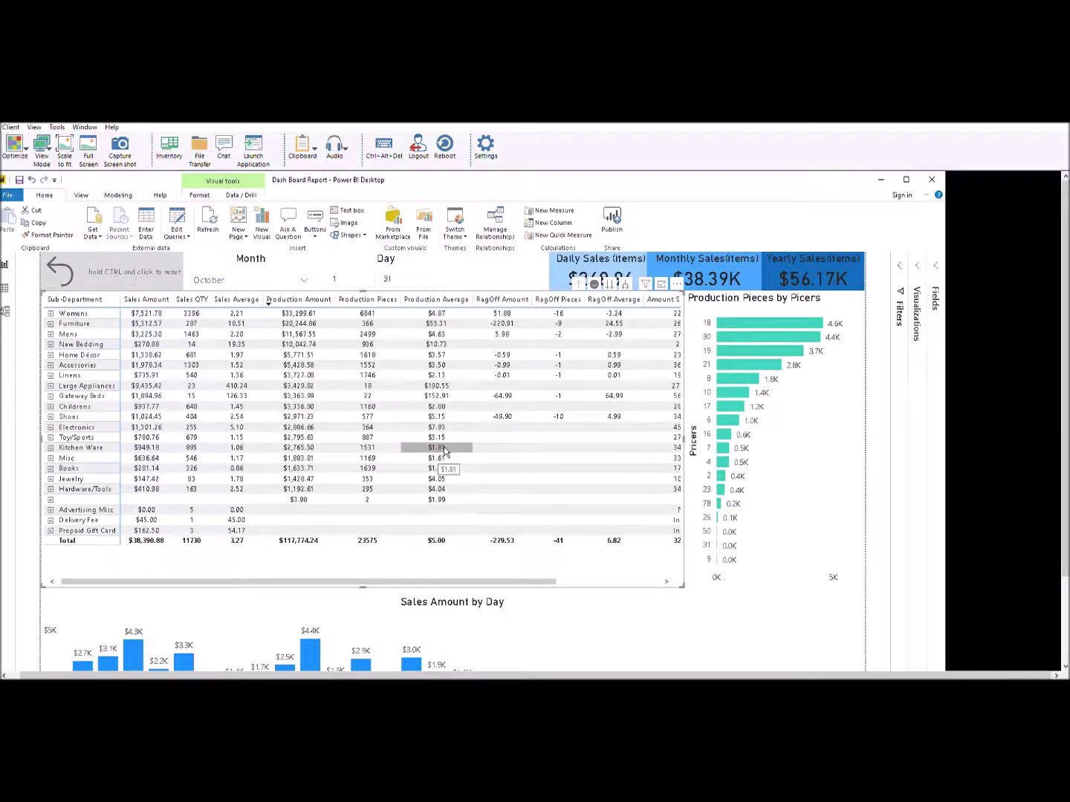
Show the underlying data table of the Sales Amount by Day chart
left_click(679, 284)
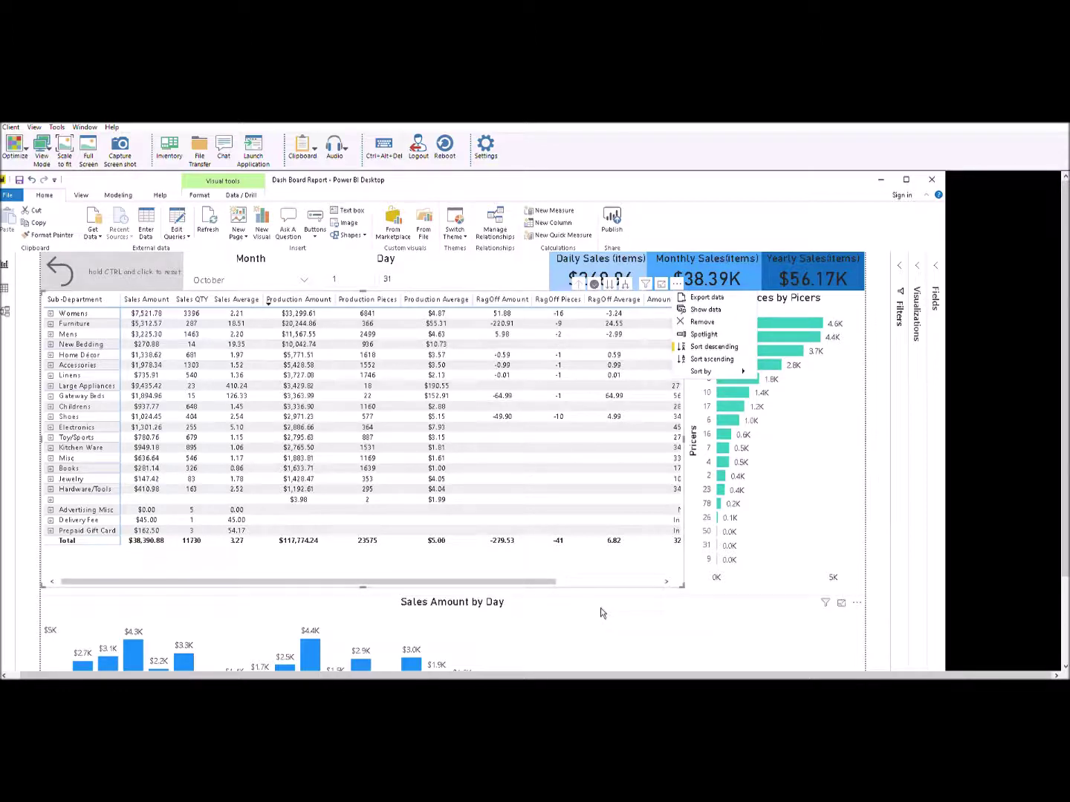
scroll(1052, 527, "down", 1)
scroll(1030, 445, "down", 1)
left_click(558, 560)
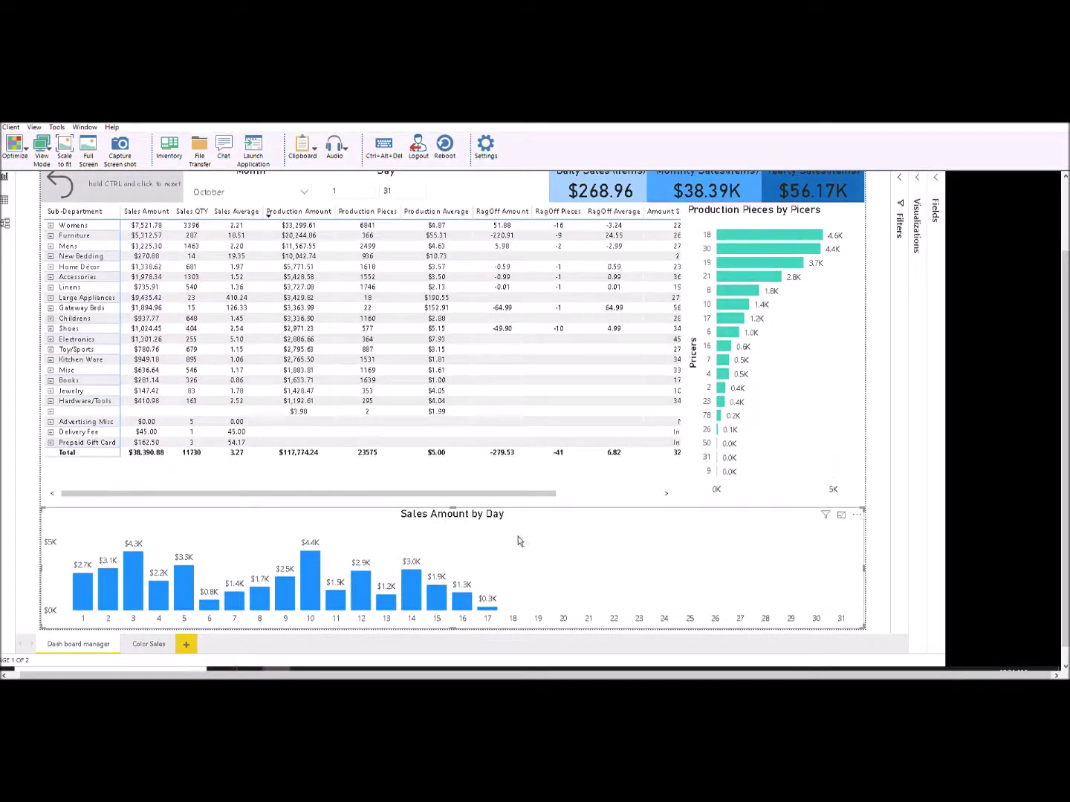
left_click(864, 513)
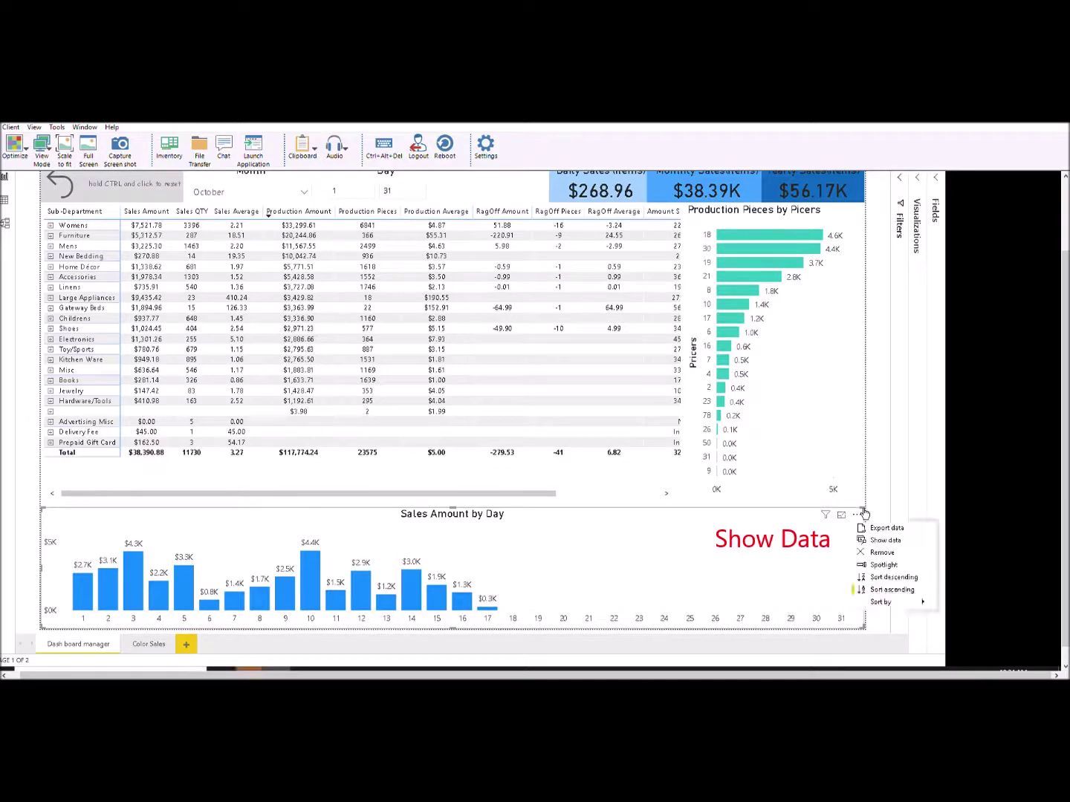
left_click(894, 541)
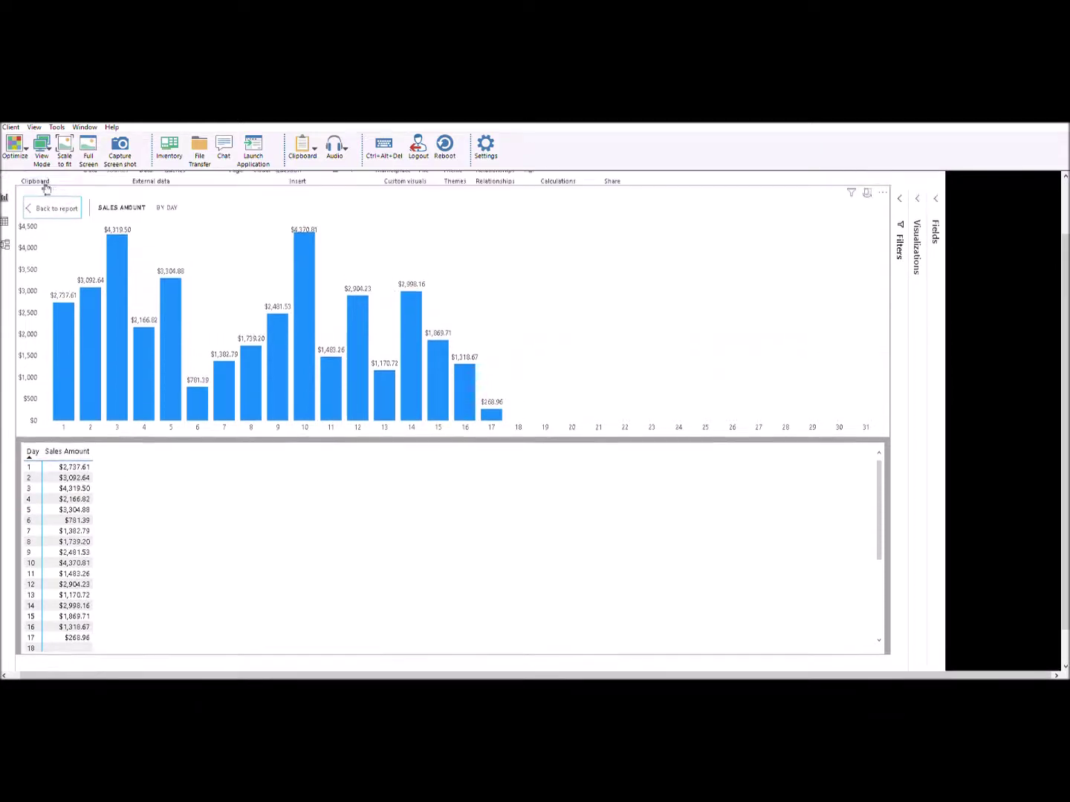
Return to the report, and view the underlying data table of the Production Pieces by Picers chart before going back
left_click(74, 208)
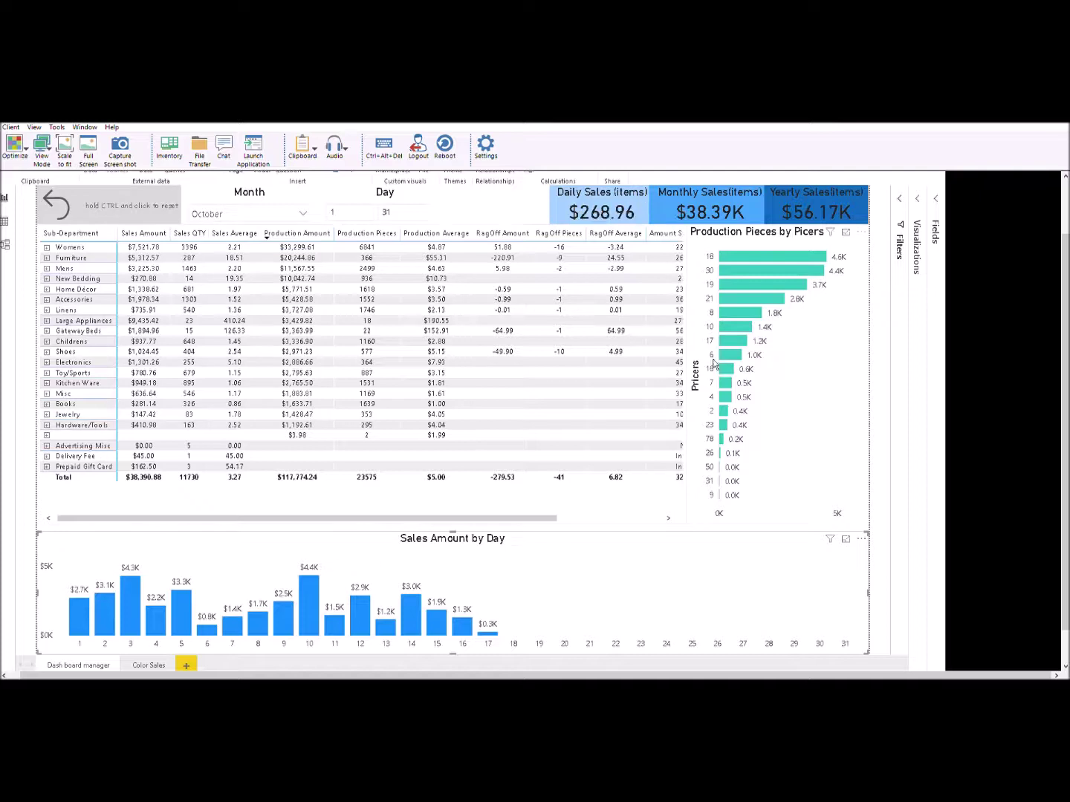
left_click(803, 345)
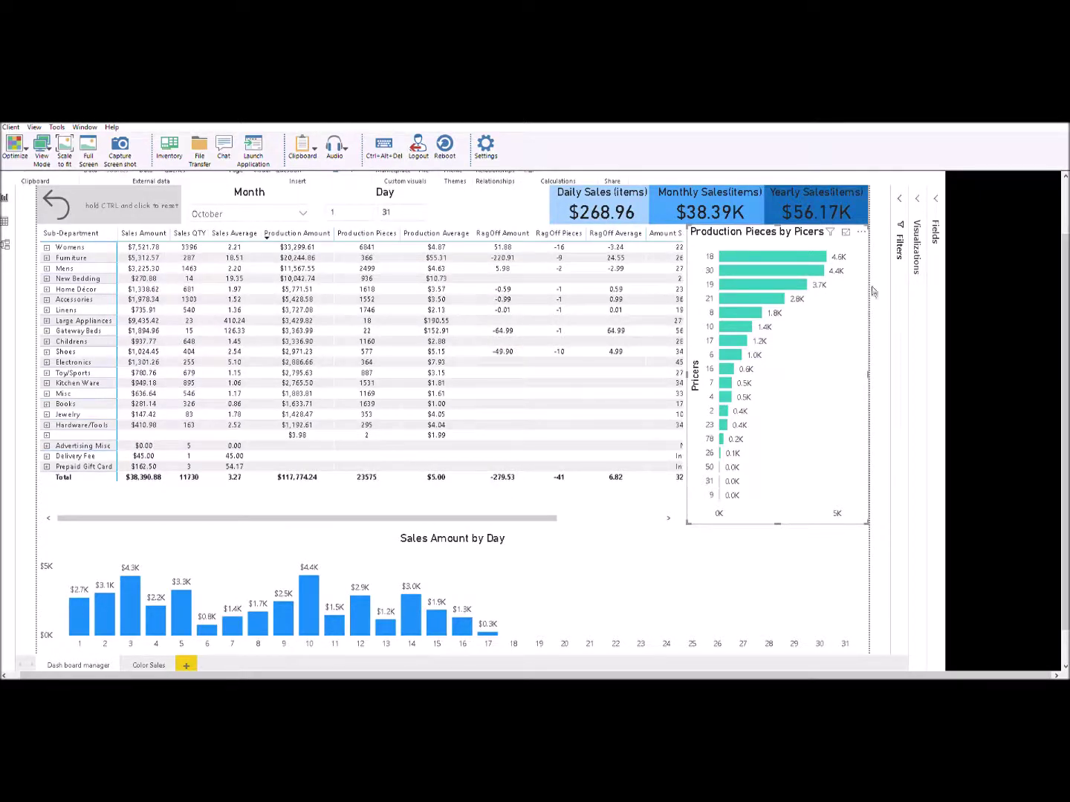
left_click(862, 232)
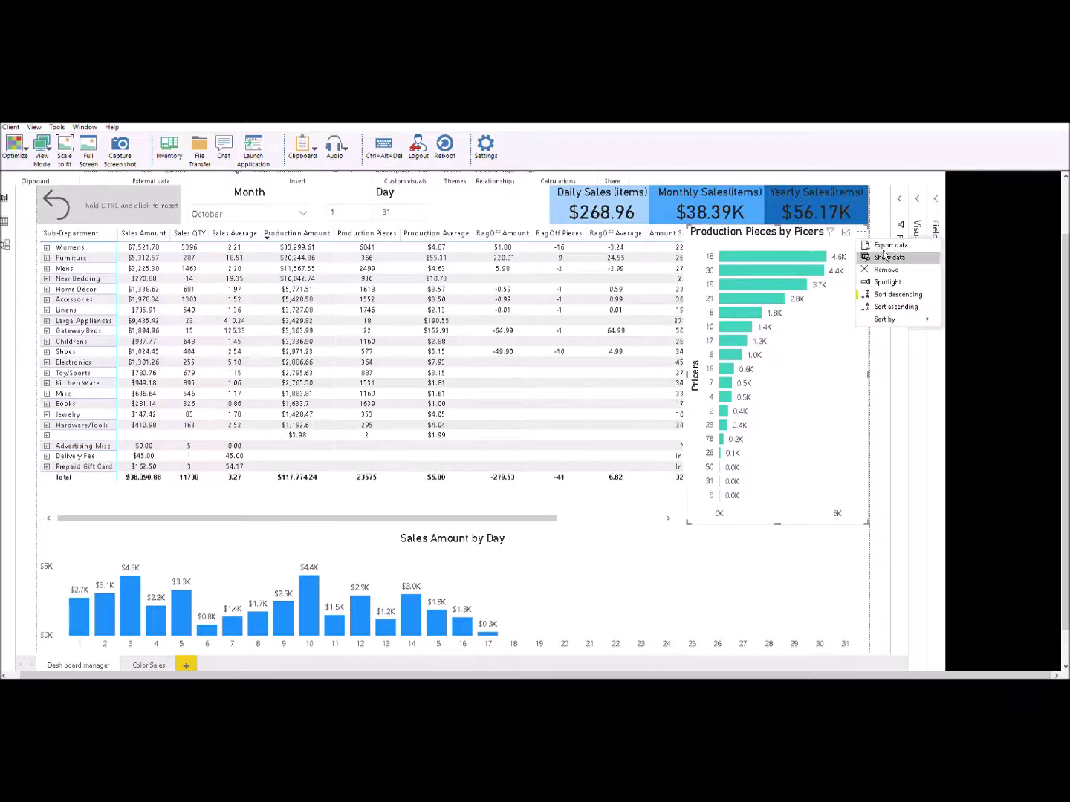
left_click(886, 256)
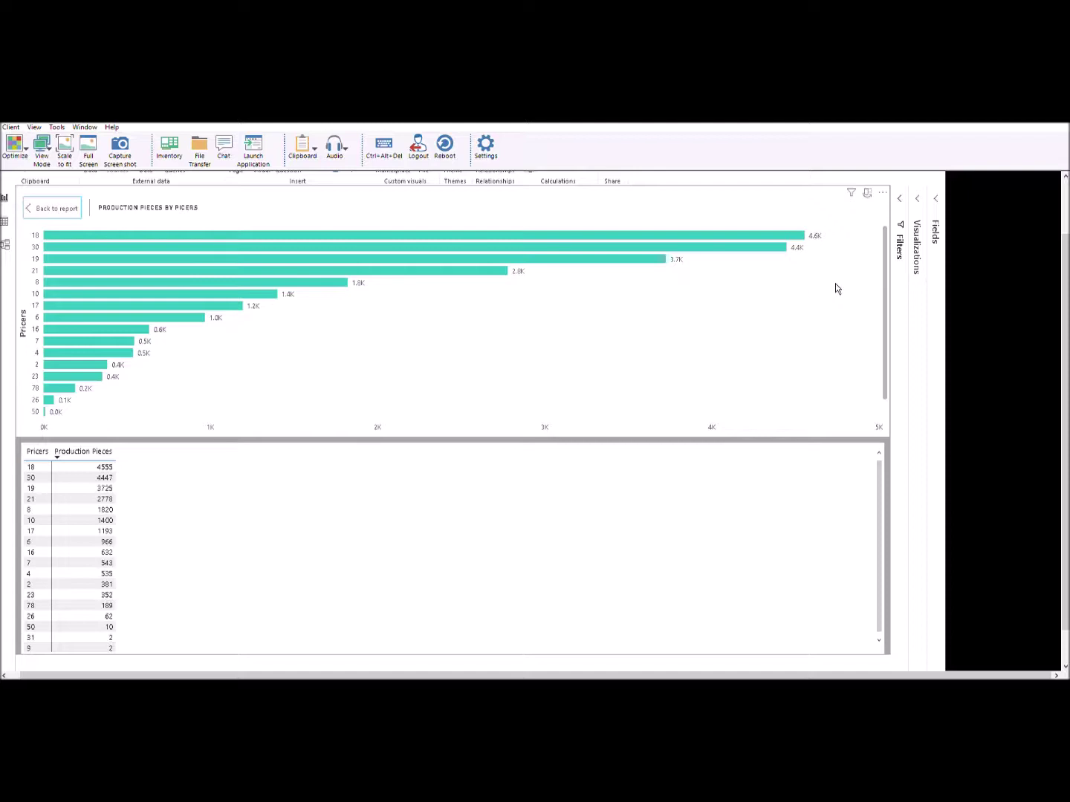
left_click(48, 210)
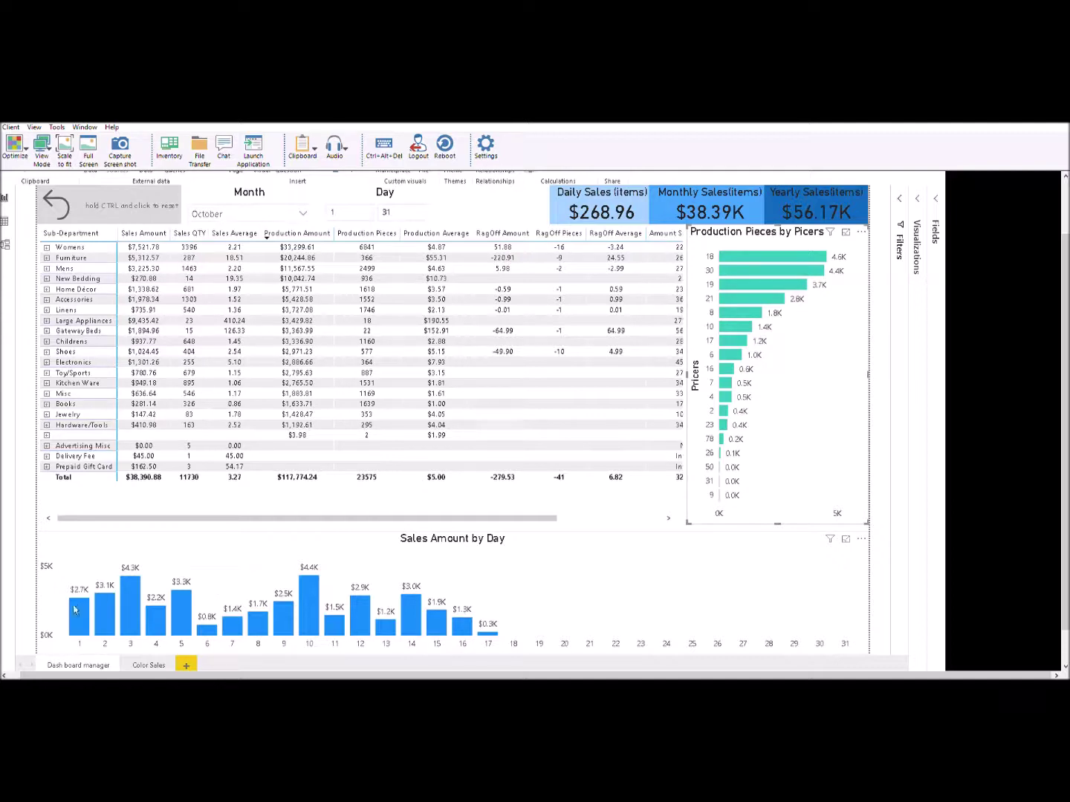
Filter the dashboard to day 16 and to day 17, review day 17's sales-through columns, and clear the day filter
left_click(462, 626)
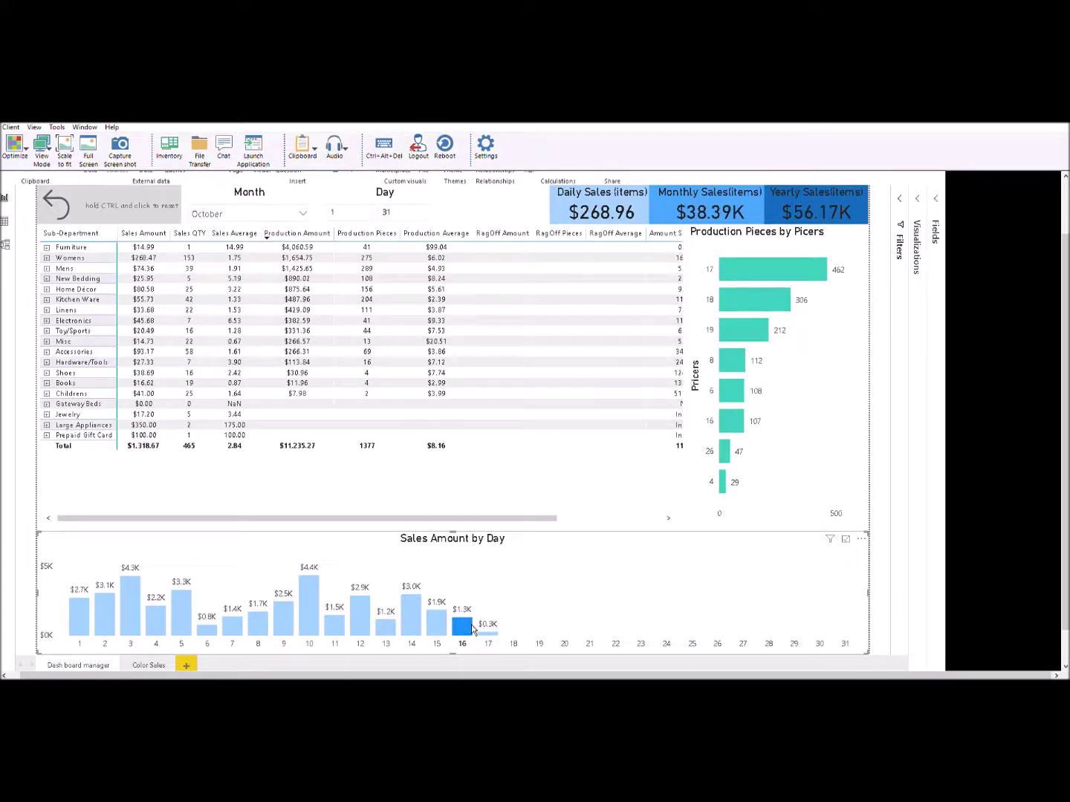
mouse_move(474, 631)
left_click(491, 632)
mouse_move(492, 632)
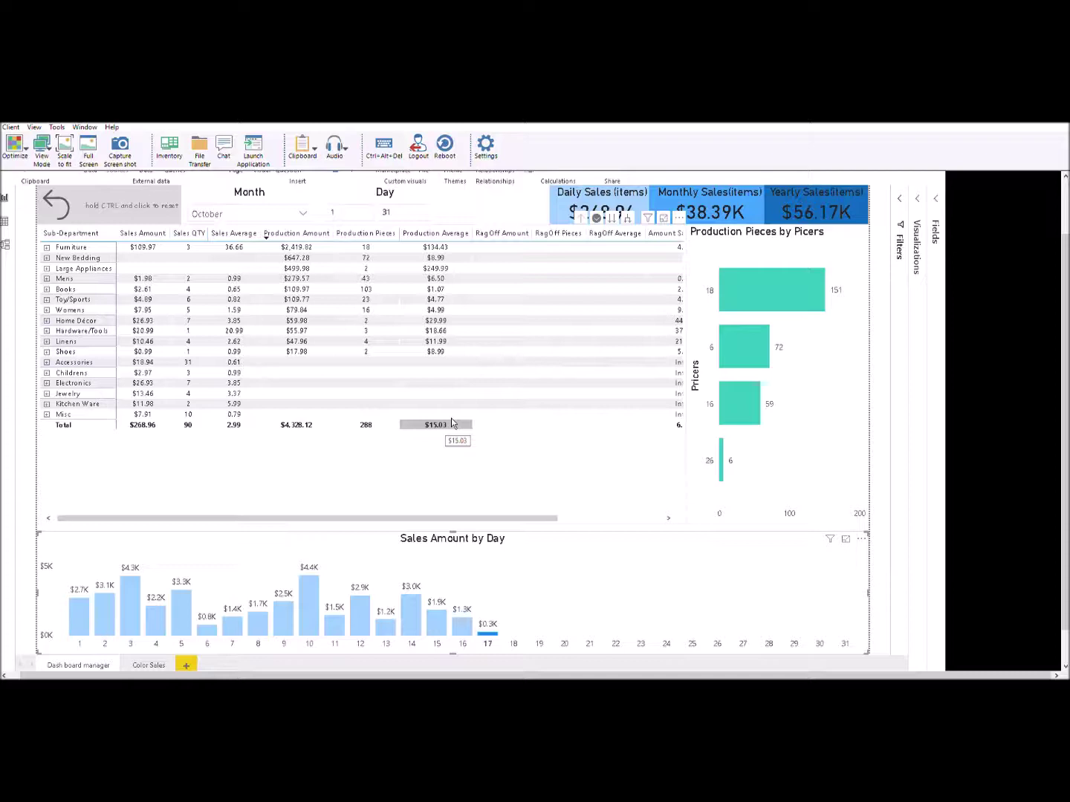
left_click(658, 515)
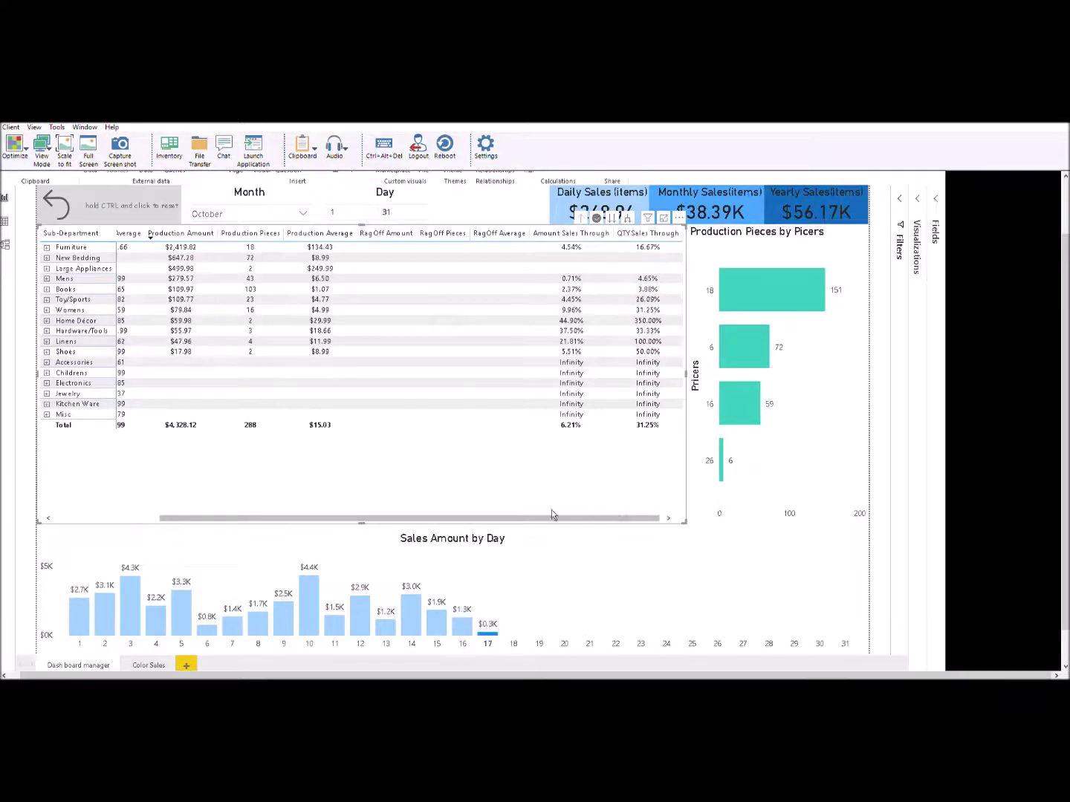
left_click_drag(568, 516, 505, 518)
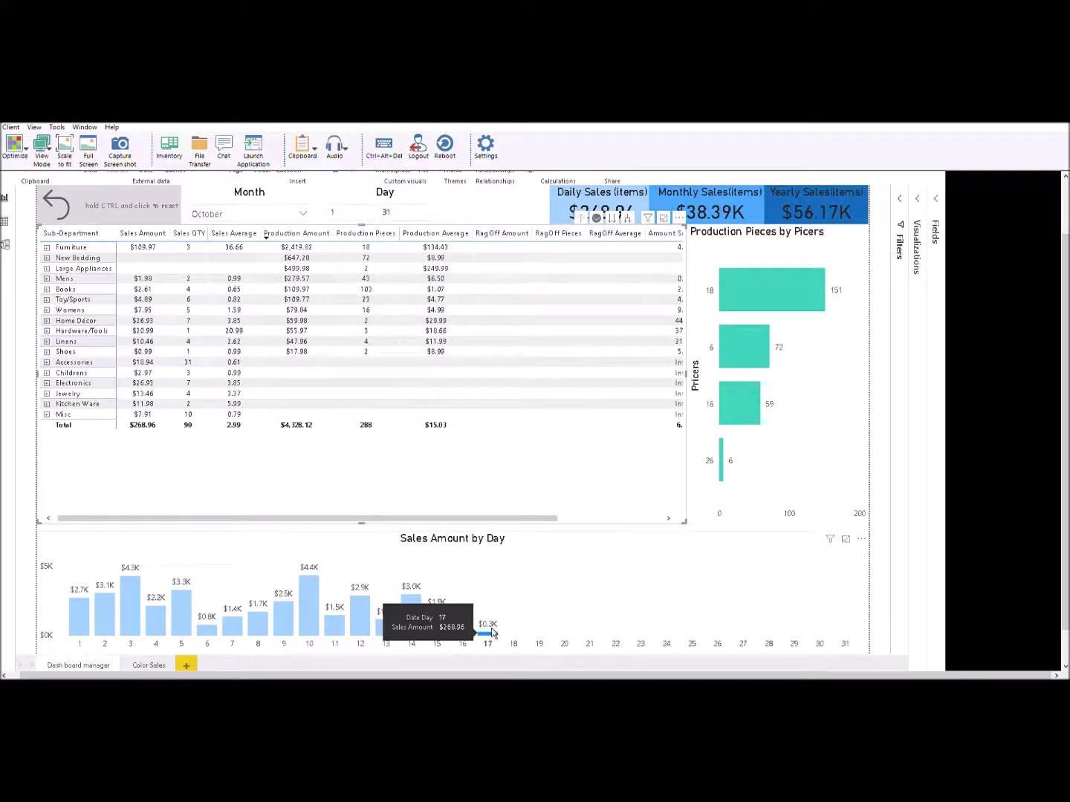
left_click(491, 632)
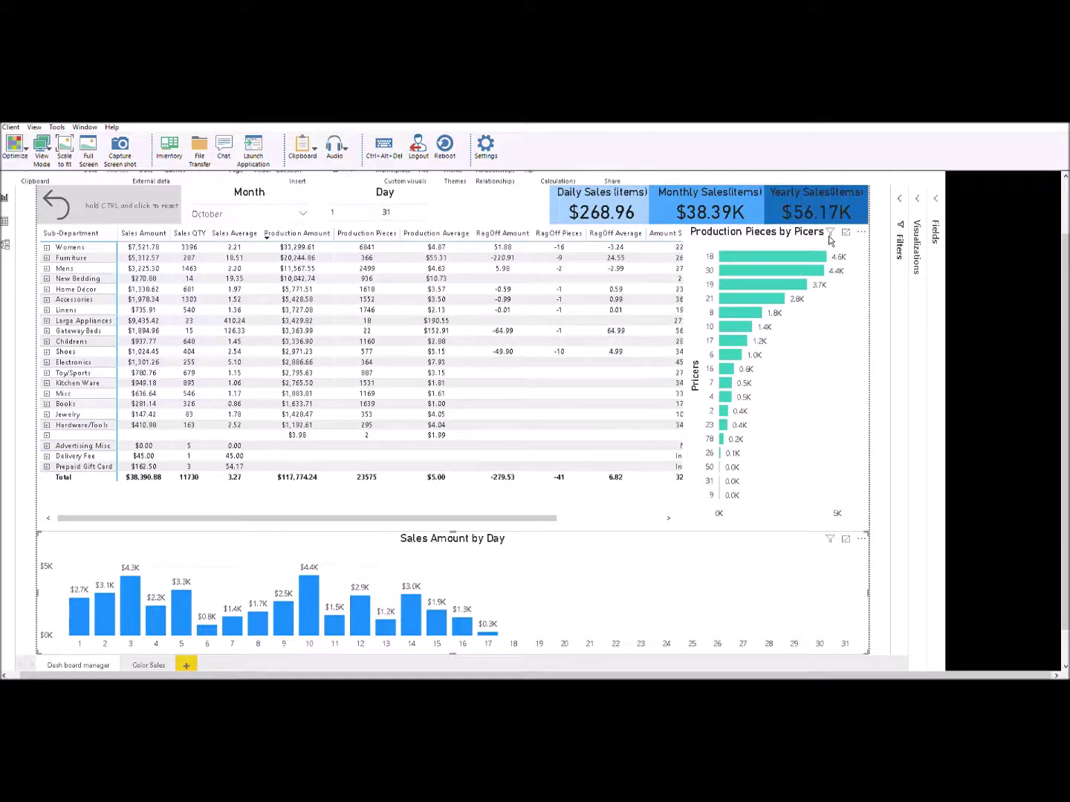
Filter the dashboard to pricer 18, review the sales-through percentages in the table, and clear the pricer filter
left_click(741, 253)
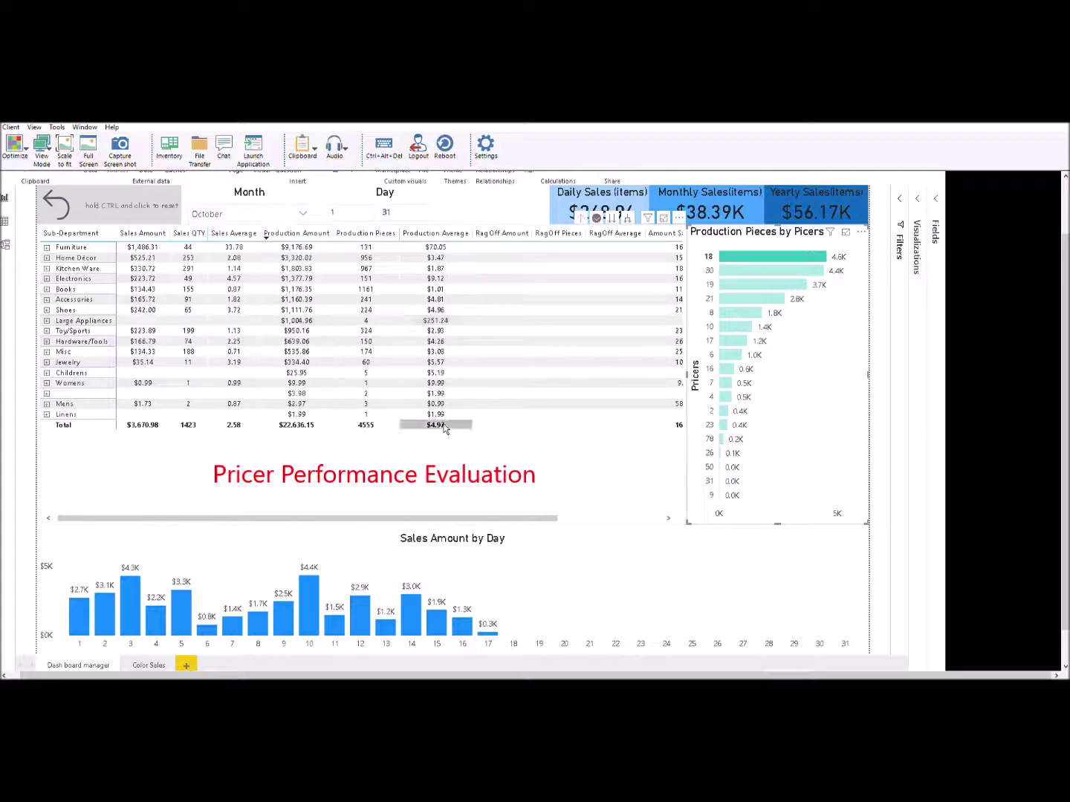
left_click(655, 518)
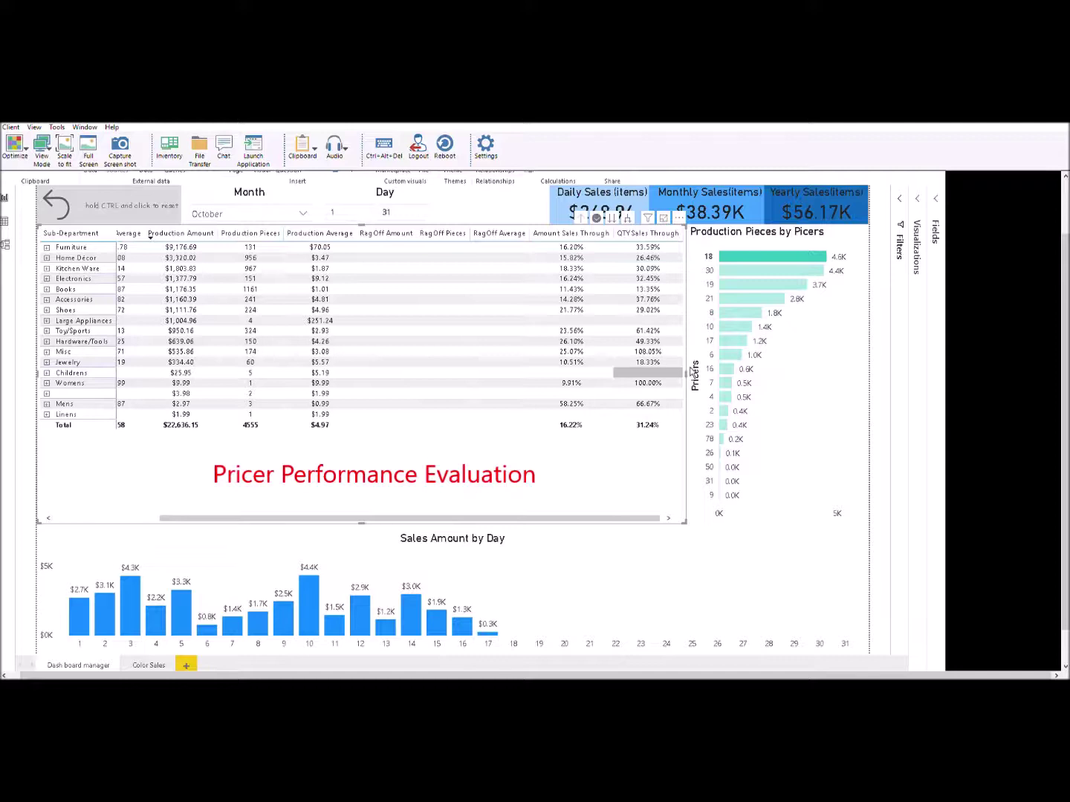
left_click_drag(410, 518, 390, 517)
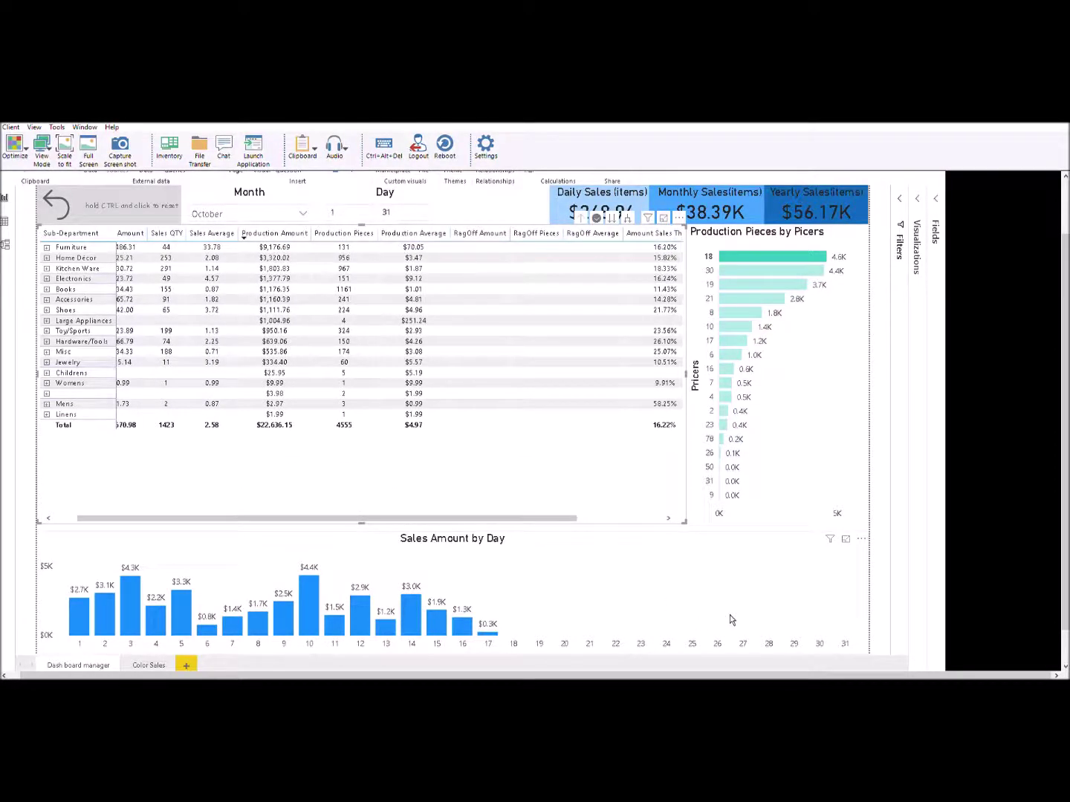
left_click(746, 254)
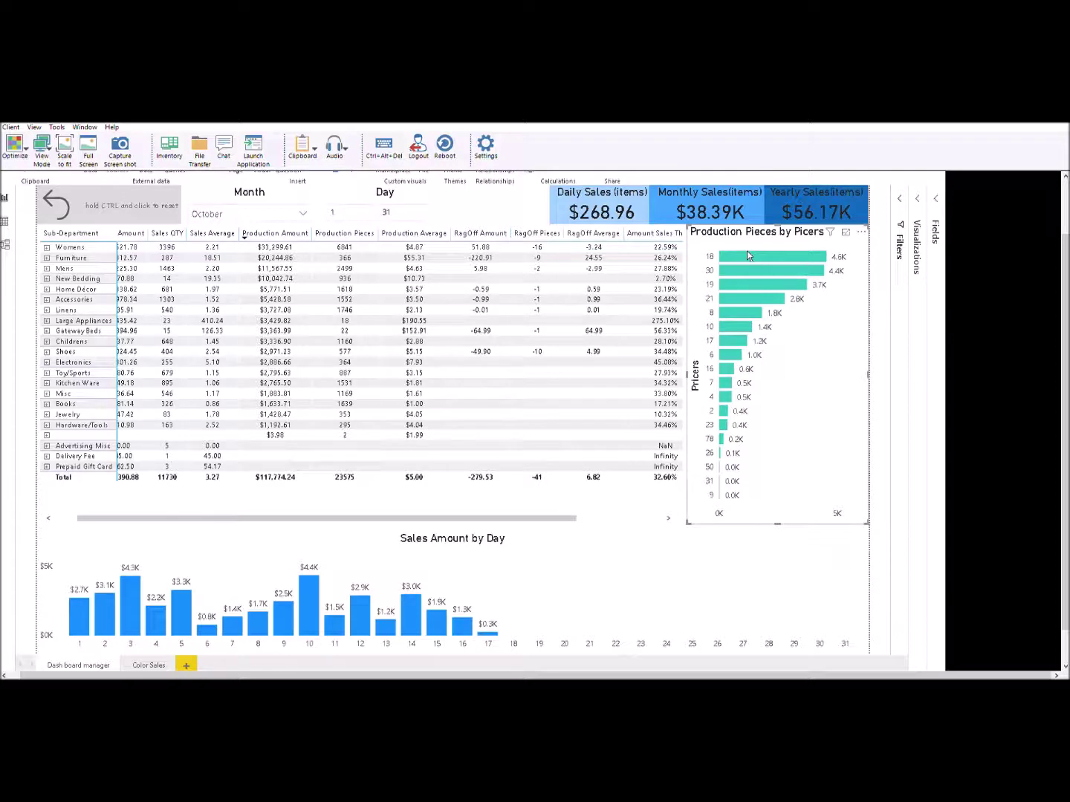
Filter the dashboard to day 10 and pricer 18 together, and clear the combined selection
left_click(312, 612)
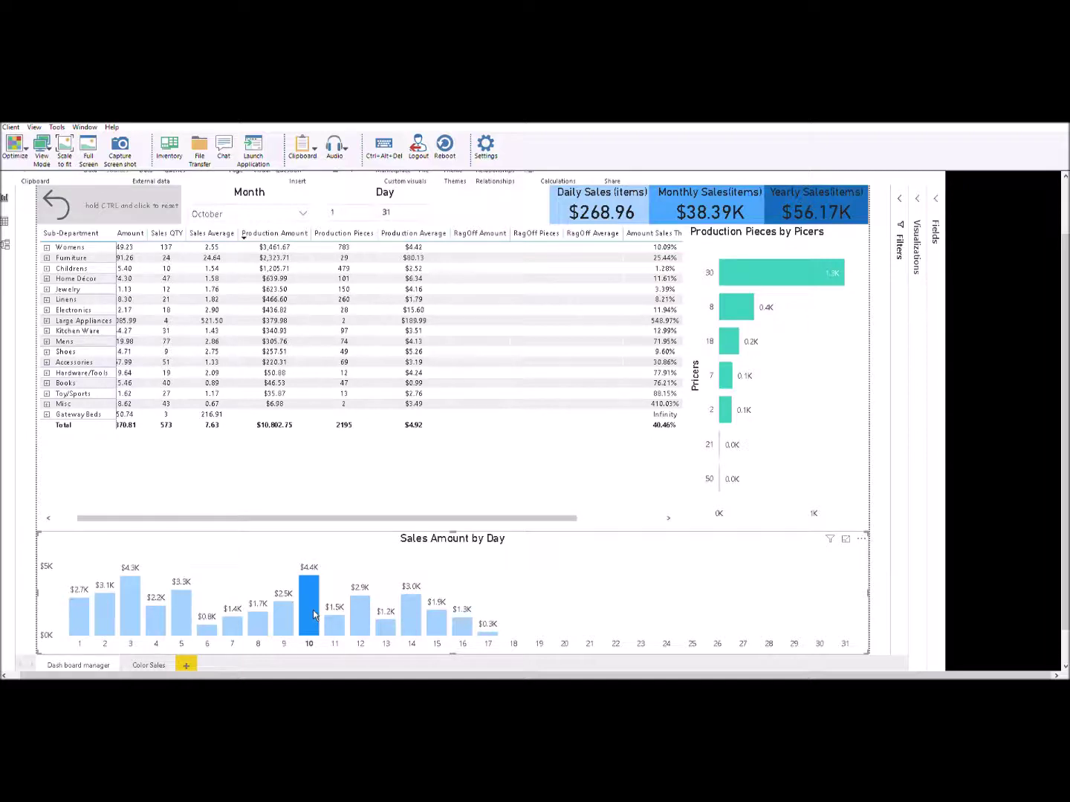
left_click(734, 338, "ctrl")
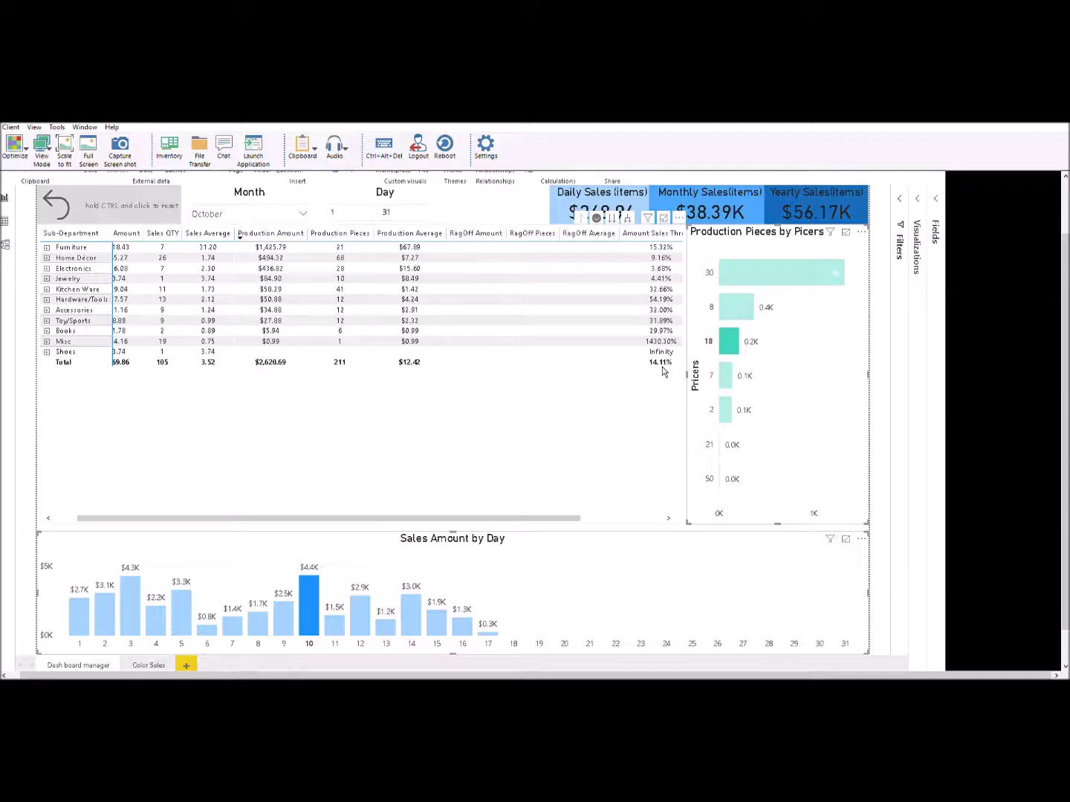
left_click(311, 593)
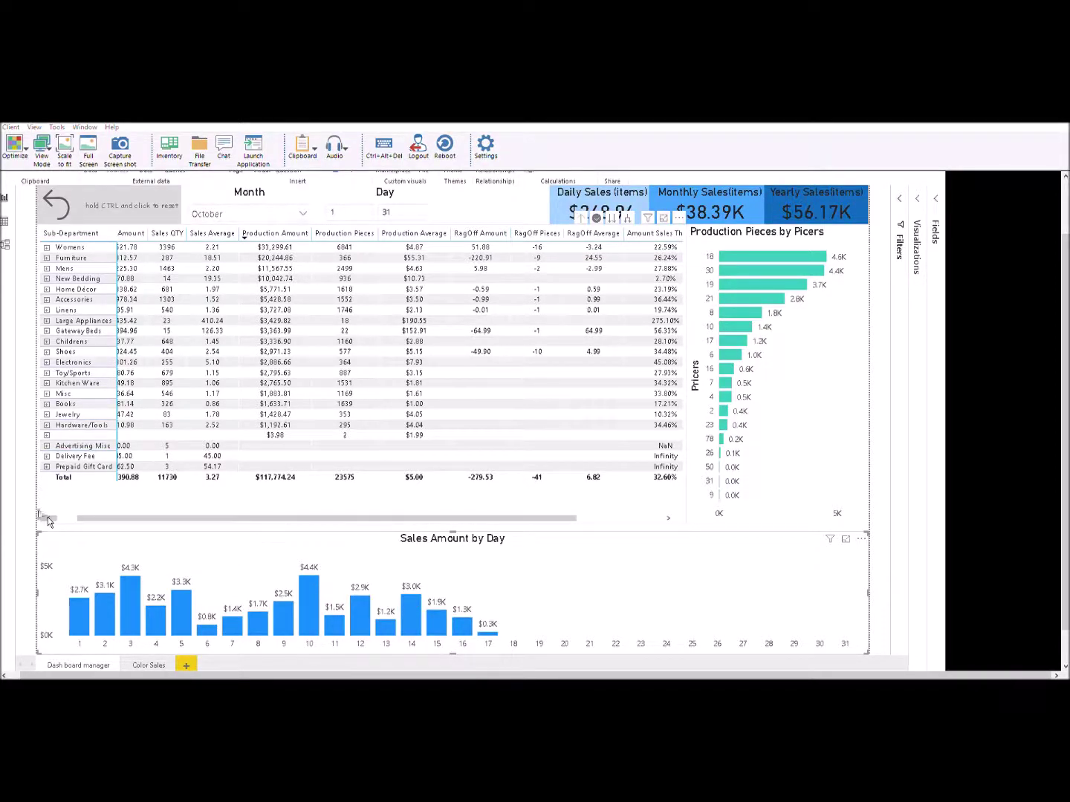
Review the price points of Womens Sweaters in the sales table's focus mode, collapse the expanded rows and return to the report
left_click(517, 412)
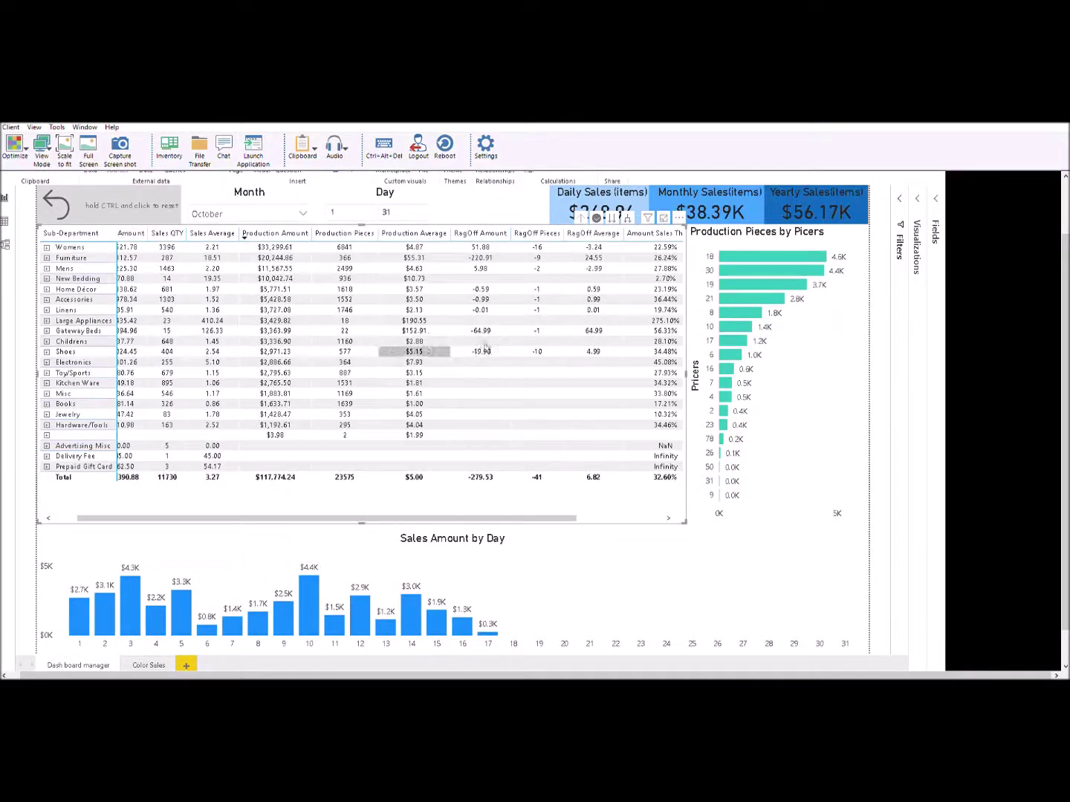
left_click(669, 218)
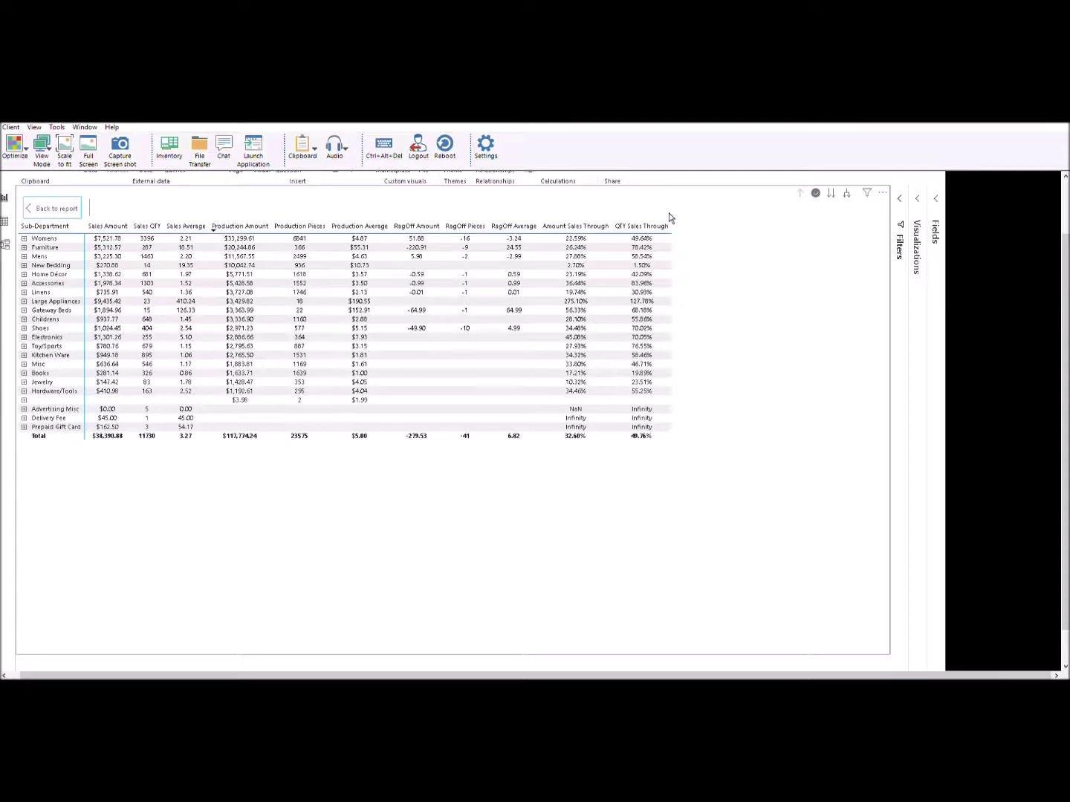
left_click(23, 237)
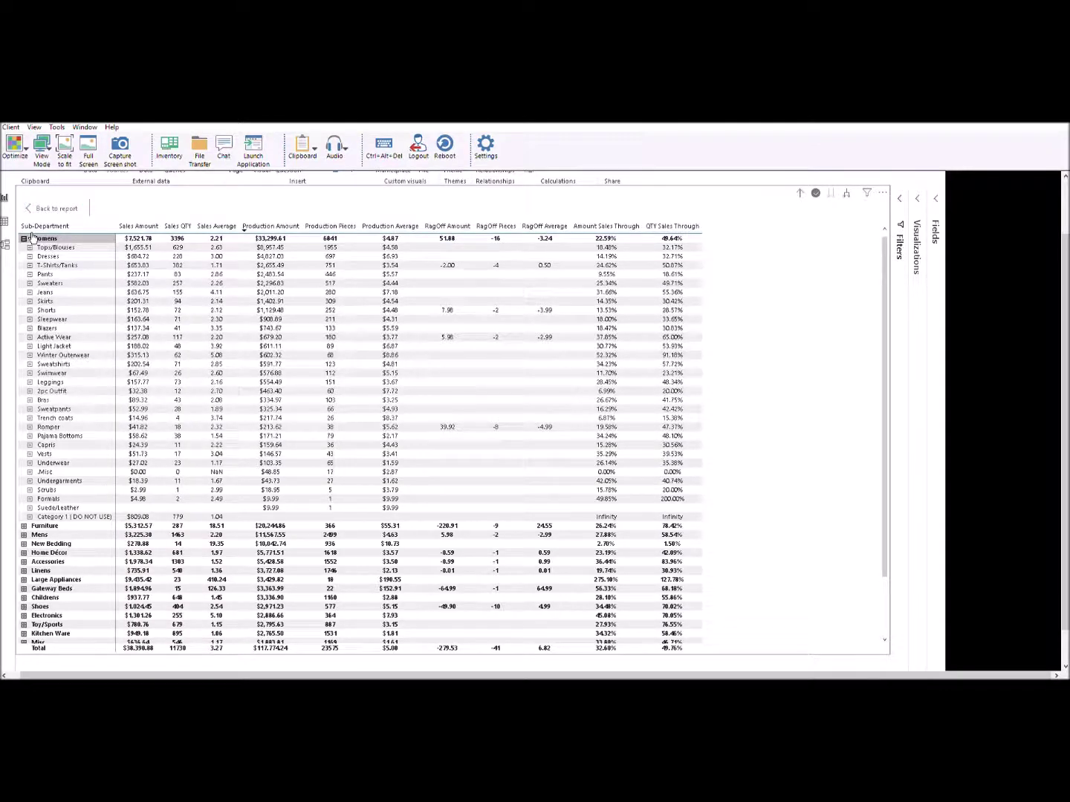
left_click(29, 283)
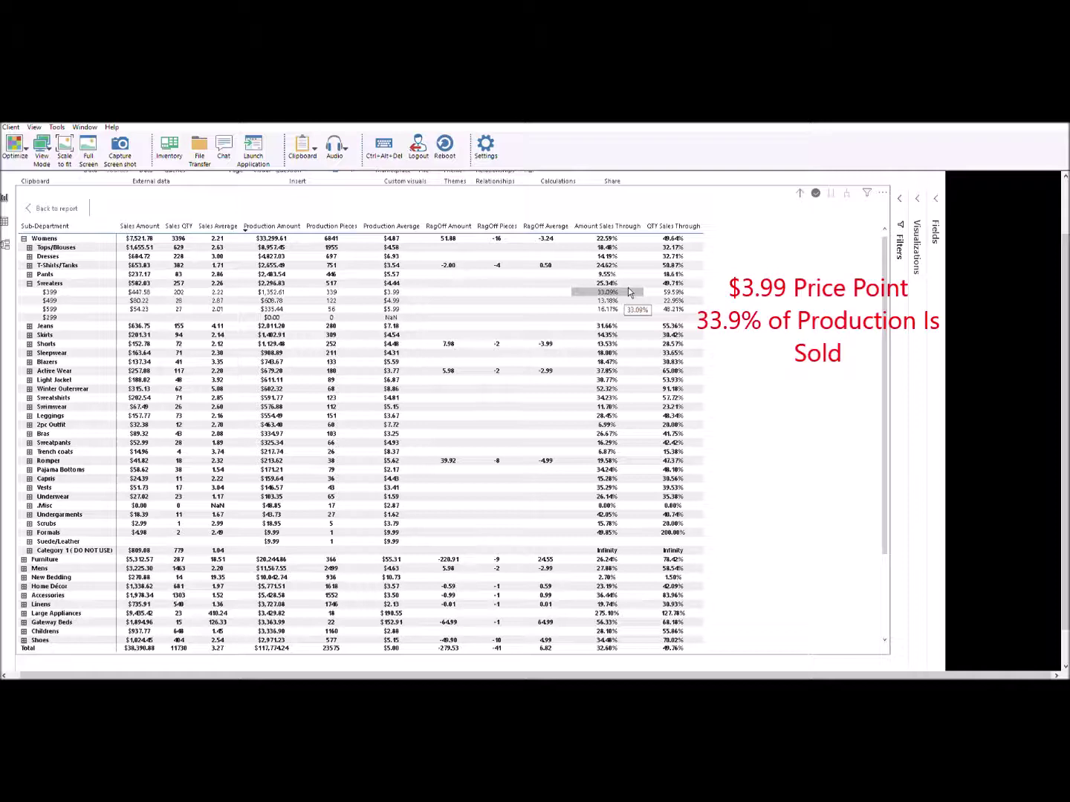
left_click(30, 283)
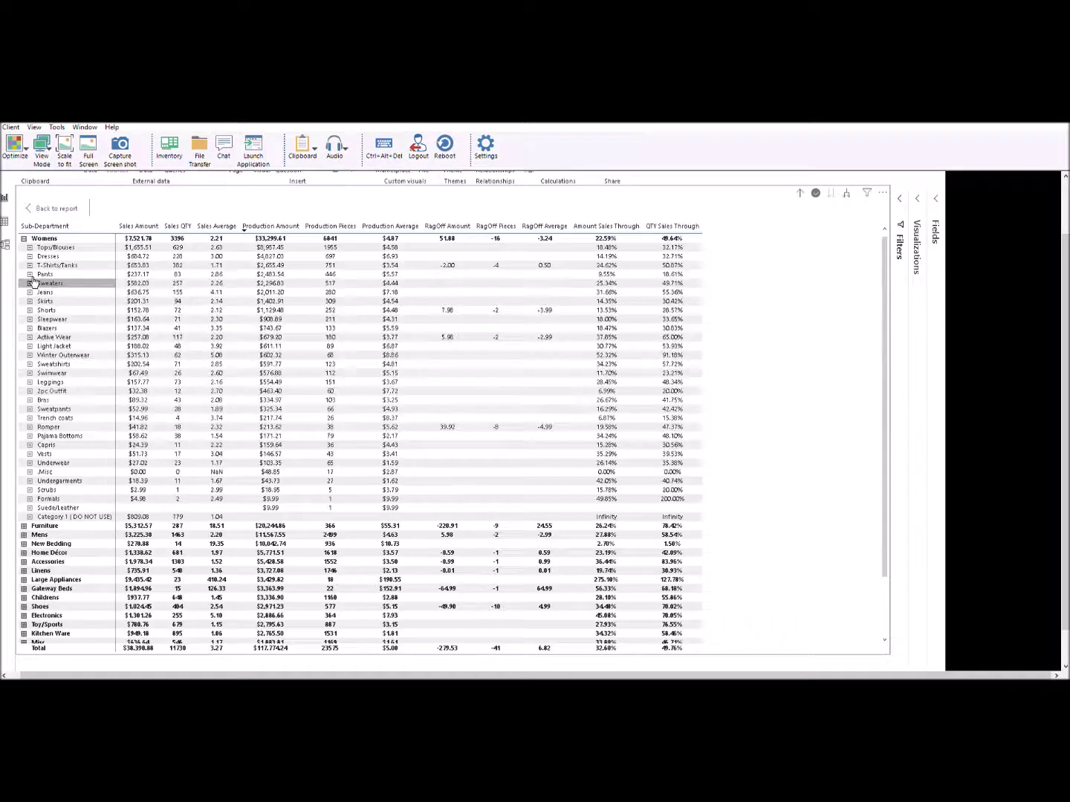
left_click(23, 238)
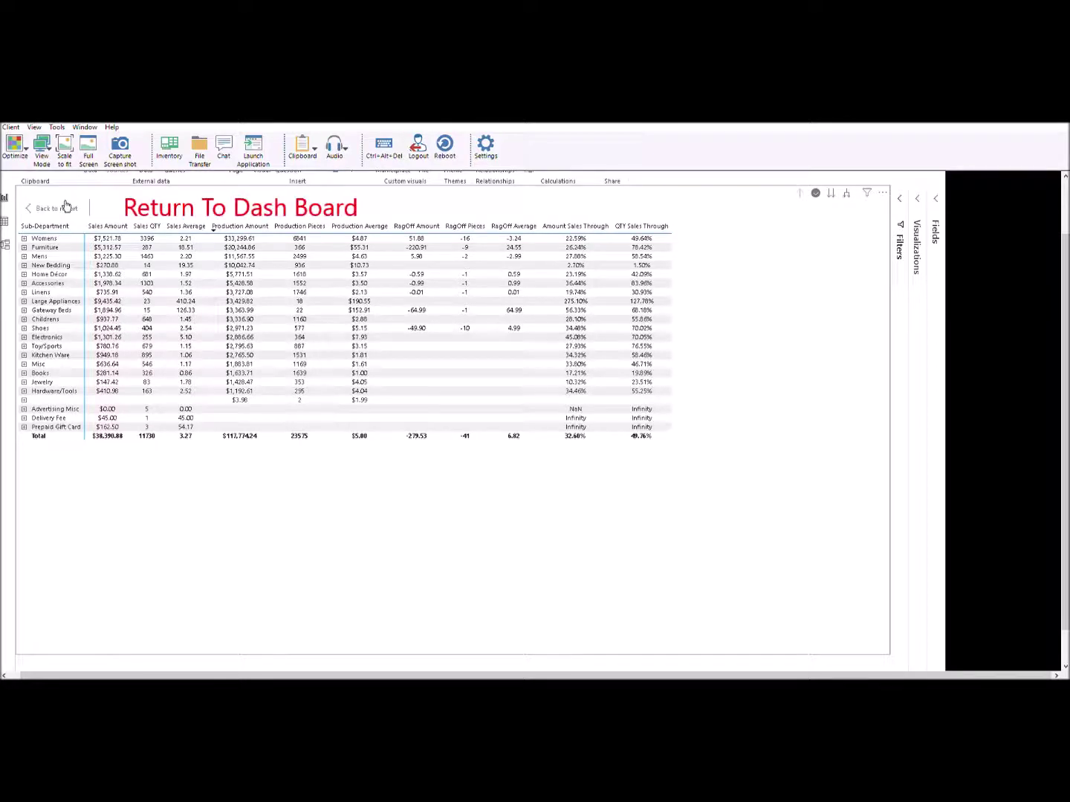
left_click(66, 207)
Sort the sub-department sales table by Production Amount, and re-sort it by Production Pieces in descending order
left_click(681, 219)
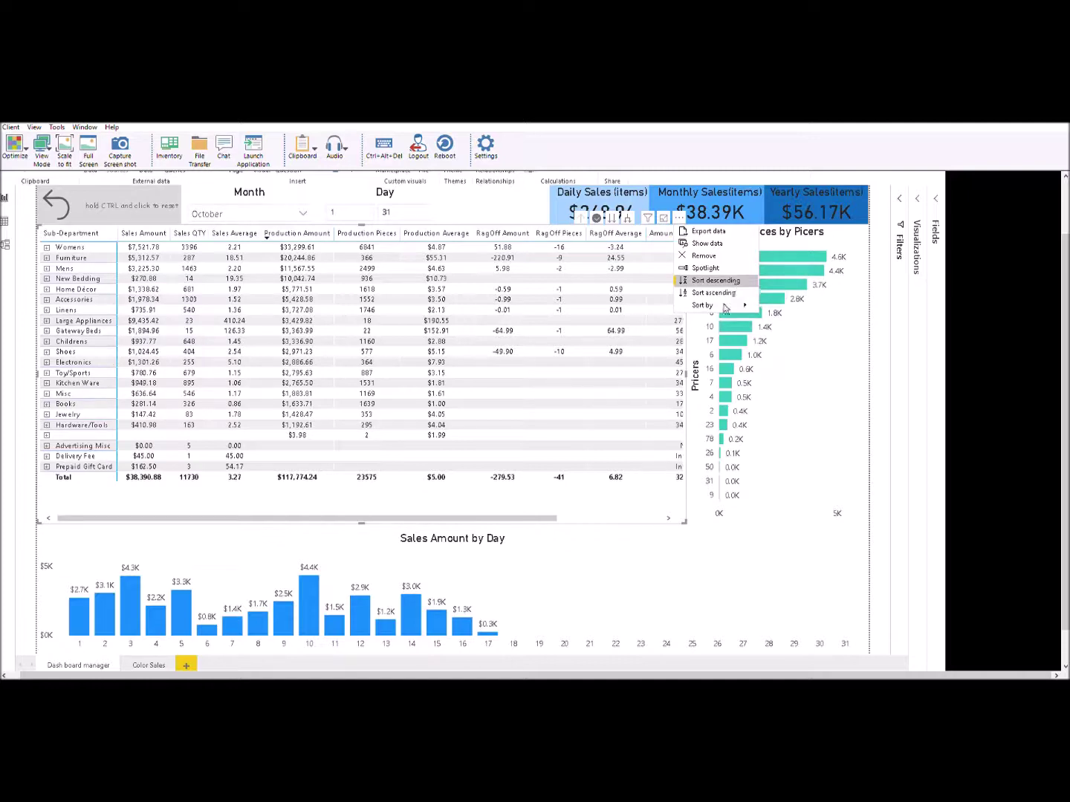
mouse_move(726, 307)
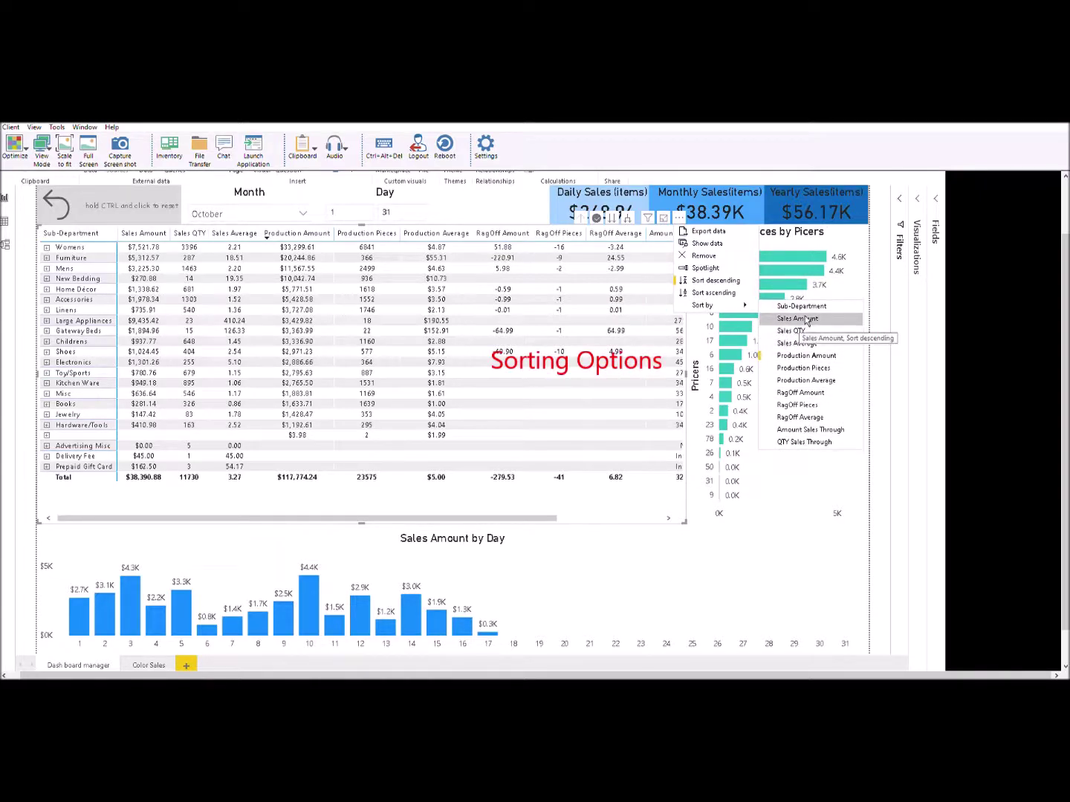
left_click(815, 356)
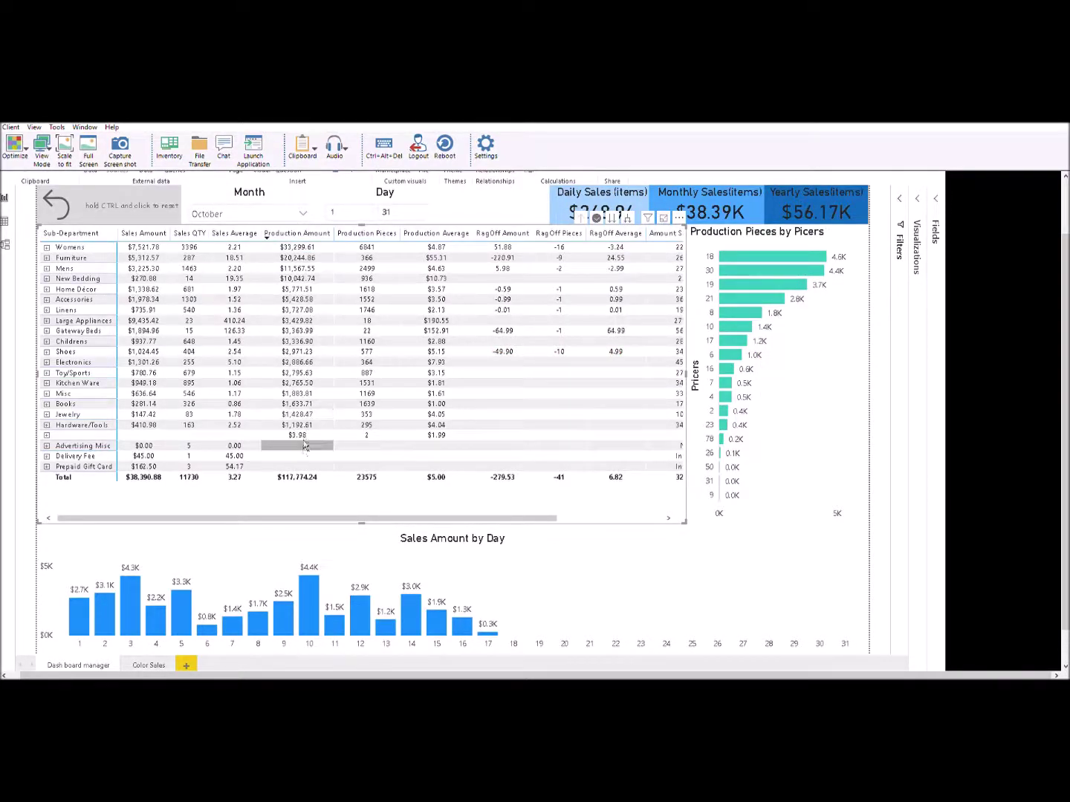
left_click(345, 235)
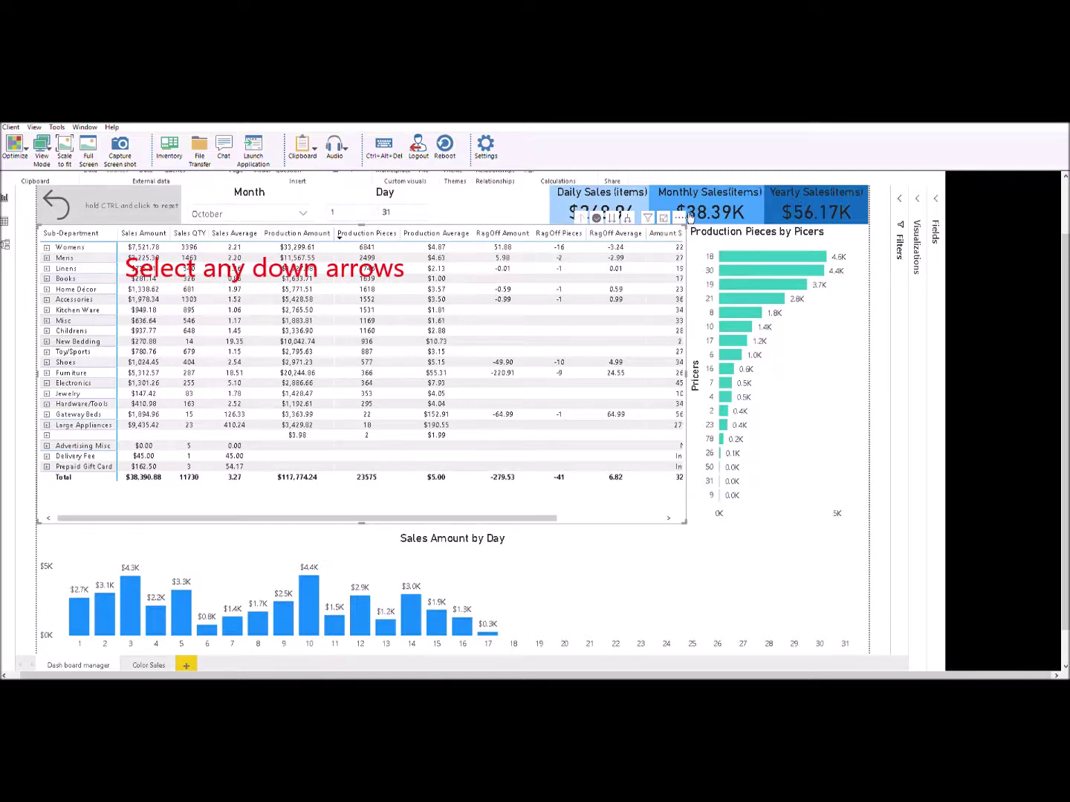
Sort the Production Pieces by Picers chart by Pricers, and restore its sorting by Production Pieces
left_click(864, 232)
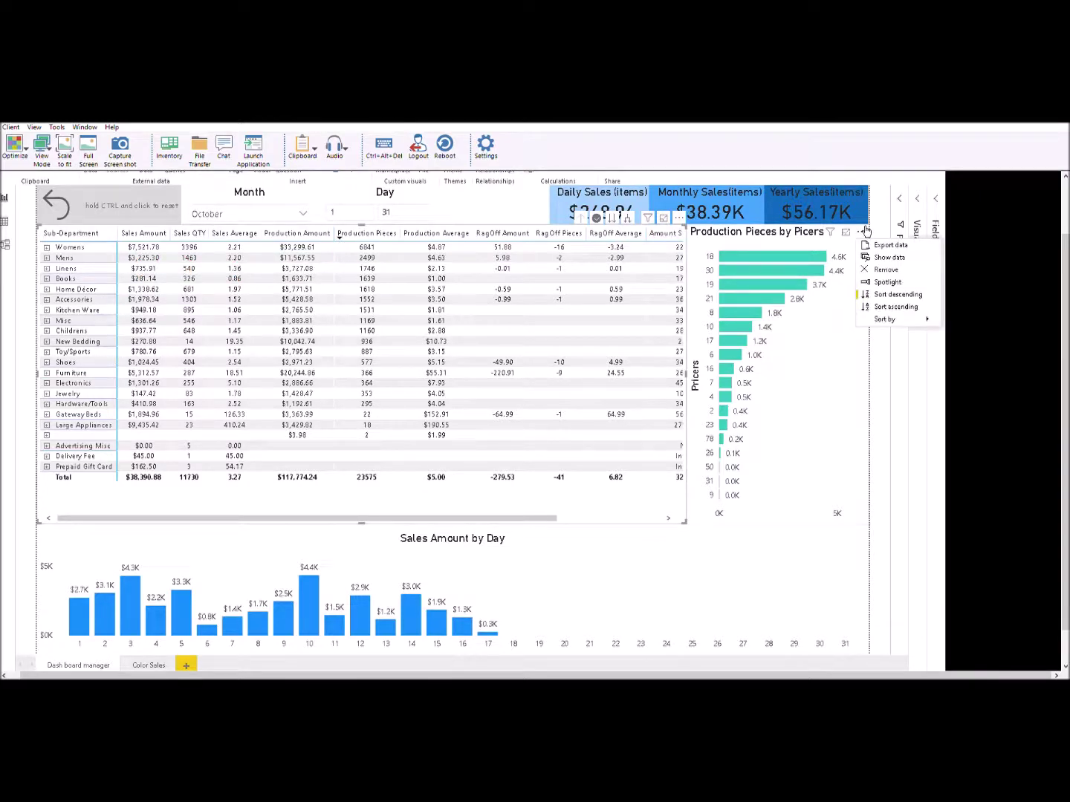
mouse_move(898, 318)
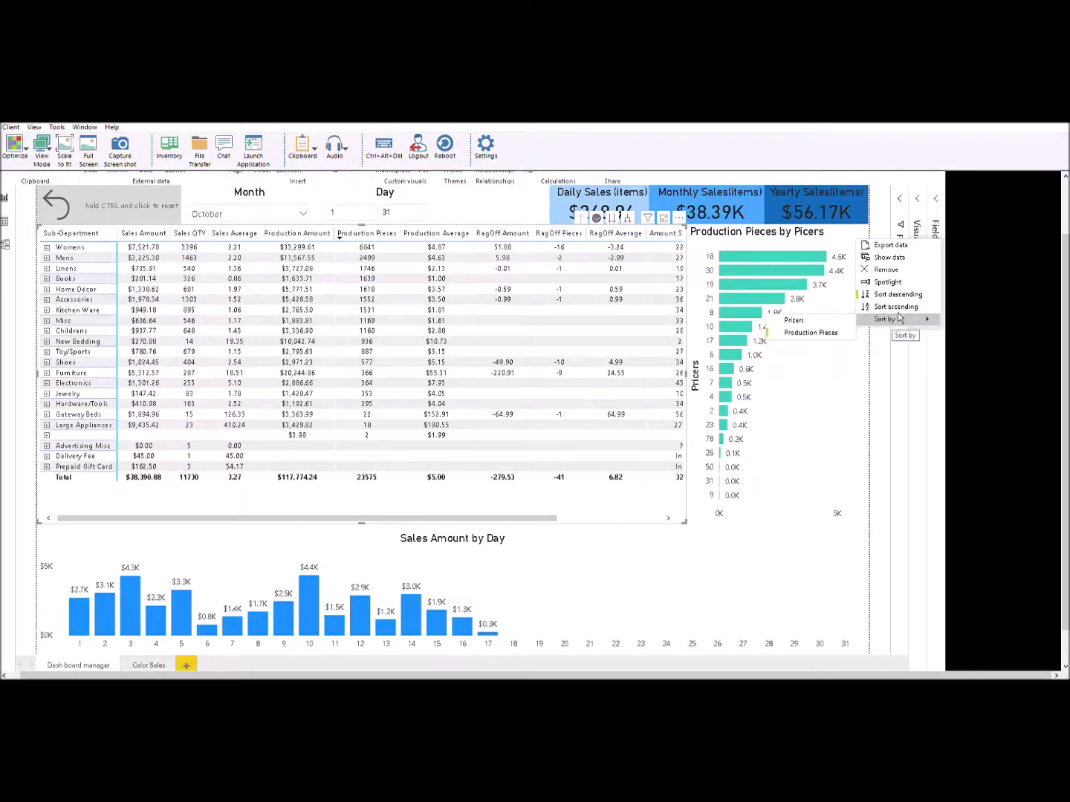
left_click(842, 331)
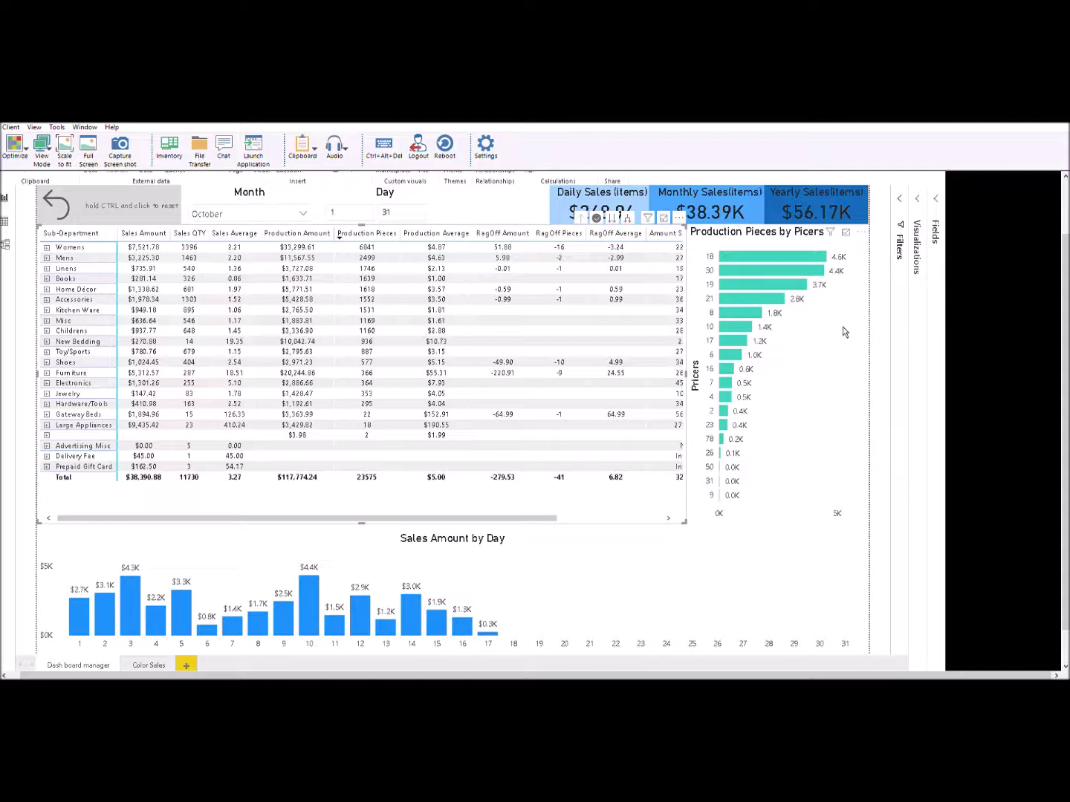
left_click(862, 231)
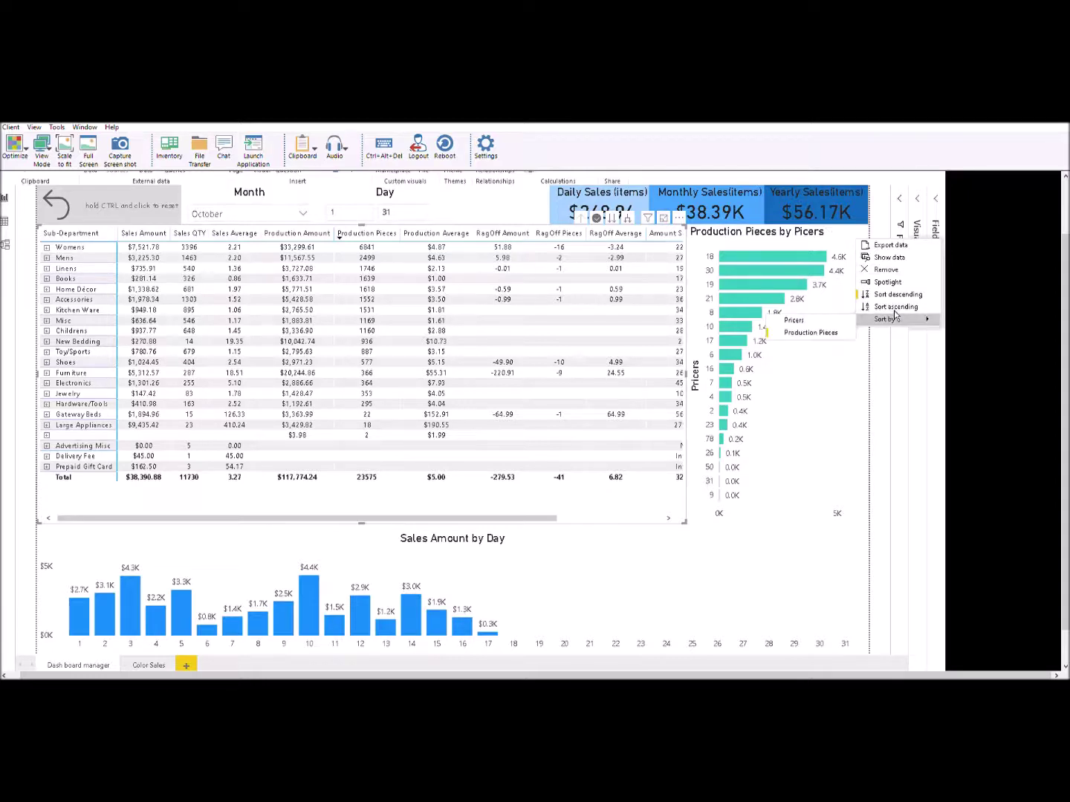
left_click(831, 318)
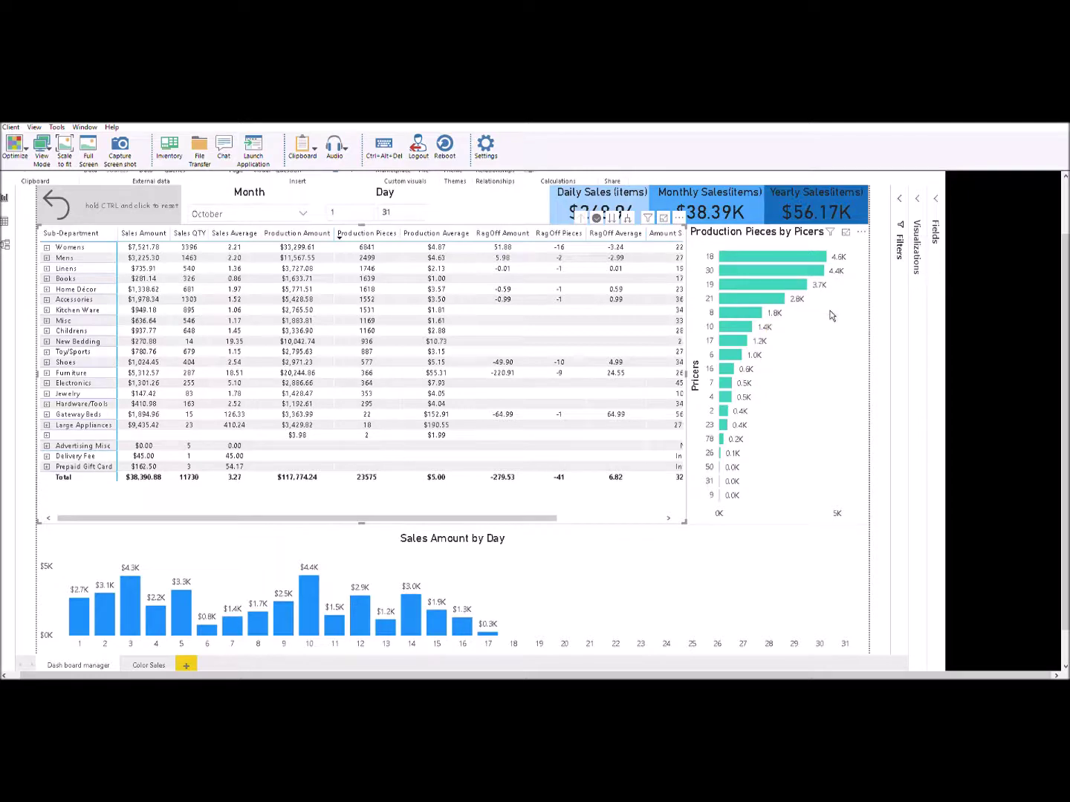
left_click(861, 232)
mouse_move(885, 318)
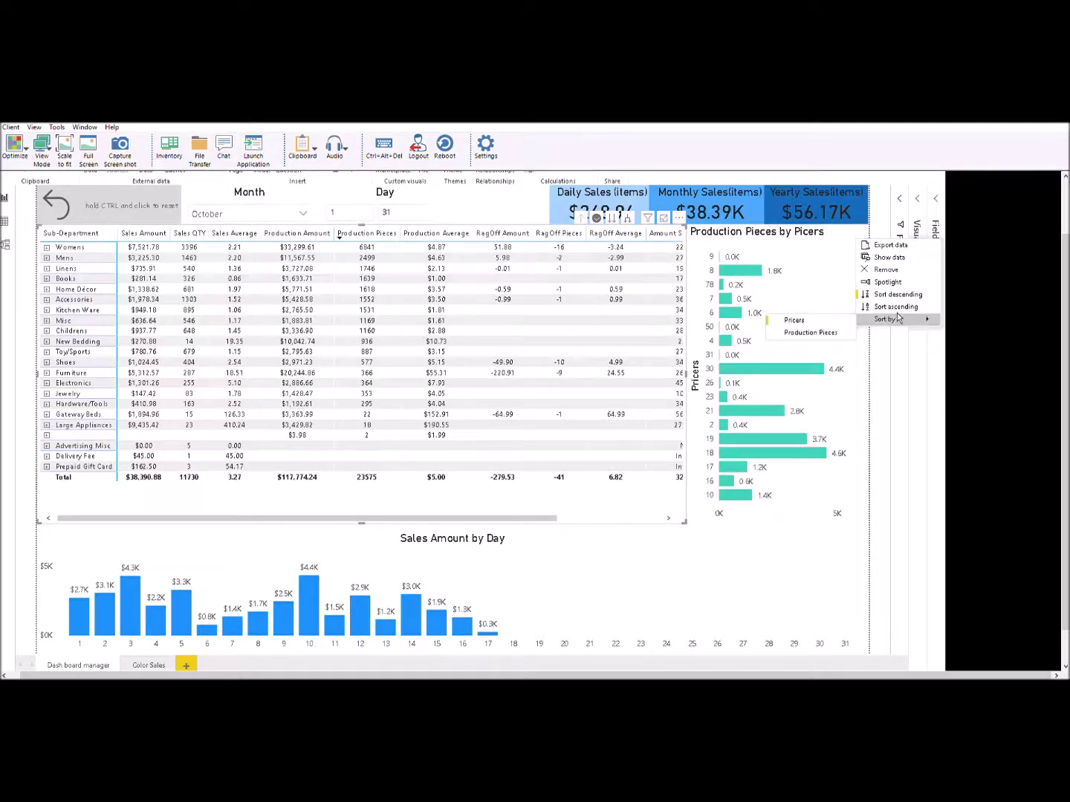
left_click(844, 332)
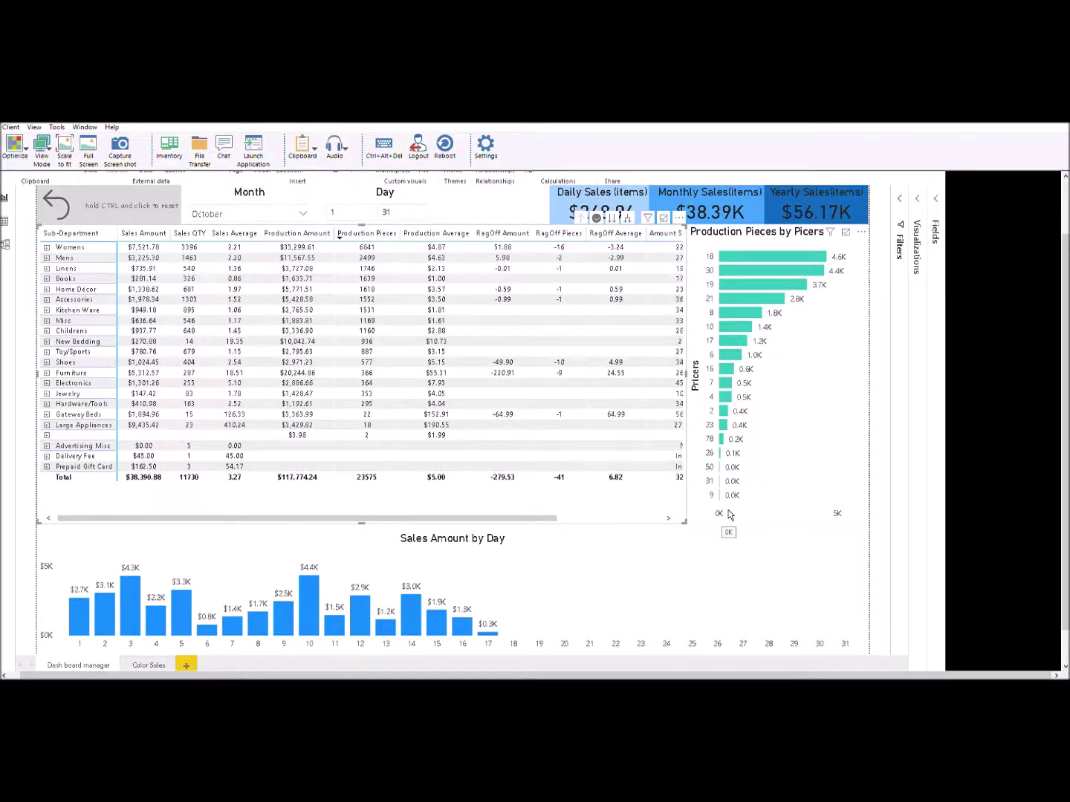
Open the Color Sales page of the report
left_click(157, 657)
left_click(152, 625)
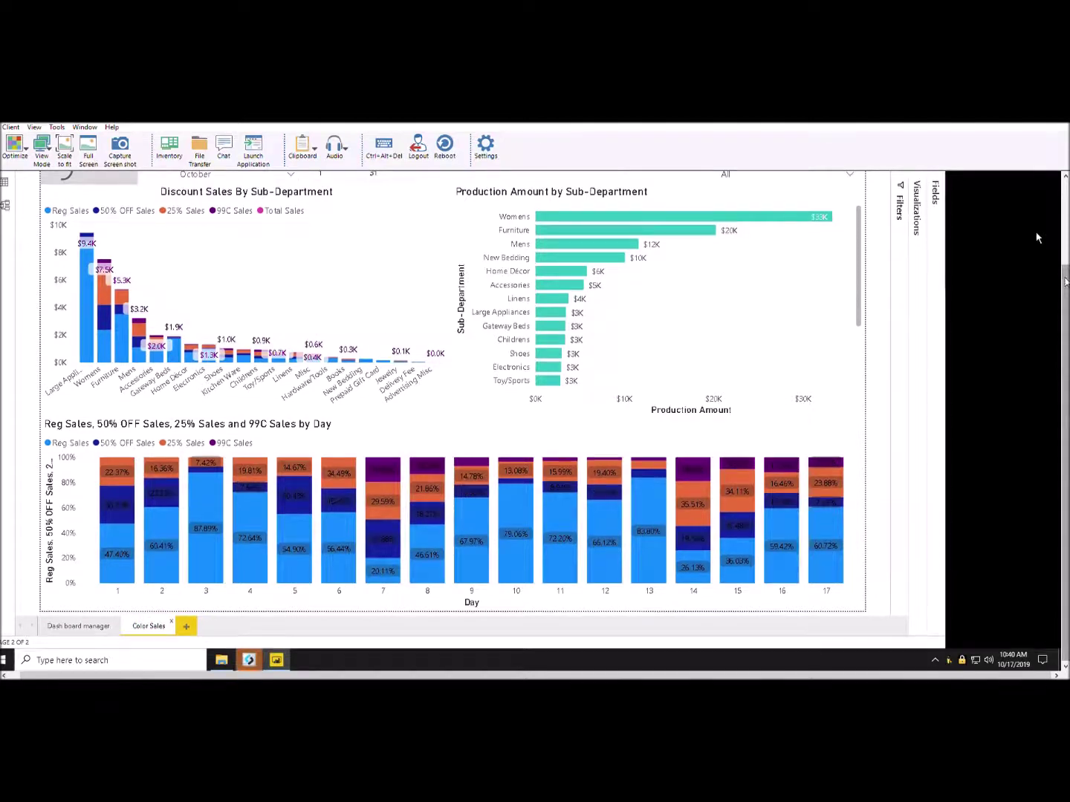
Review the Color Sales page's charts of discount sales and production amount by sub-department and of sales shares by day
scroll(1037, 298, "down", 1)
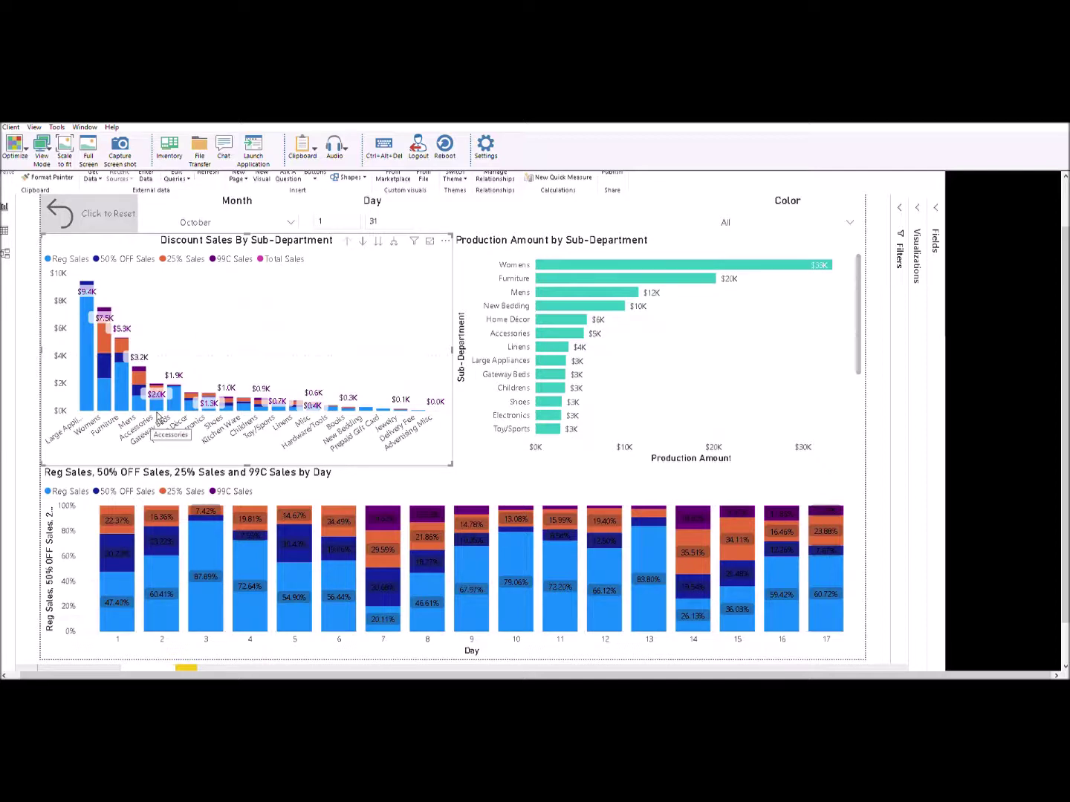
left_click(652, 364)
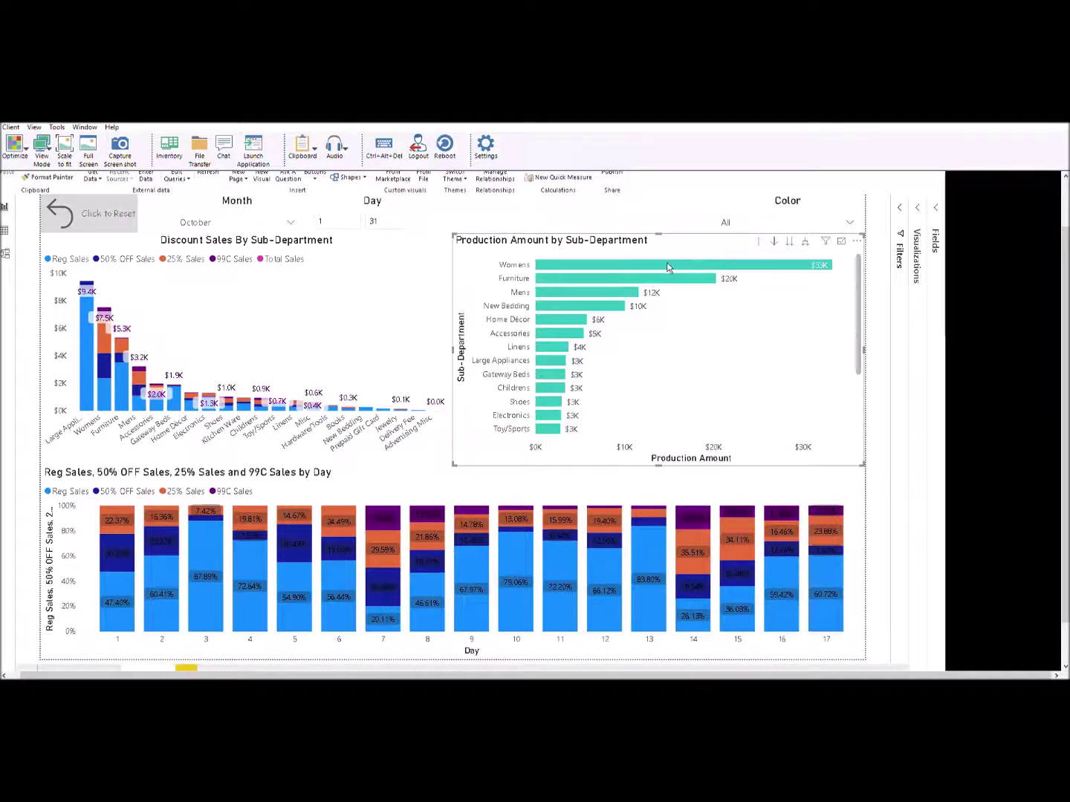
mouse_move(665, 266)
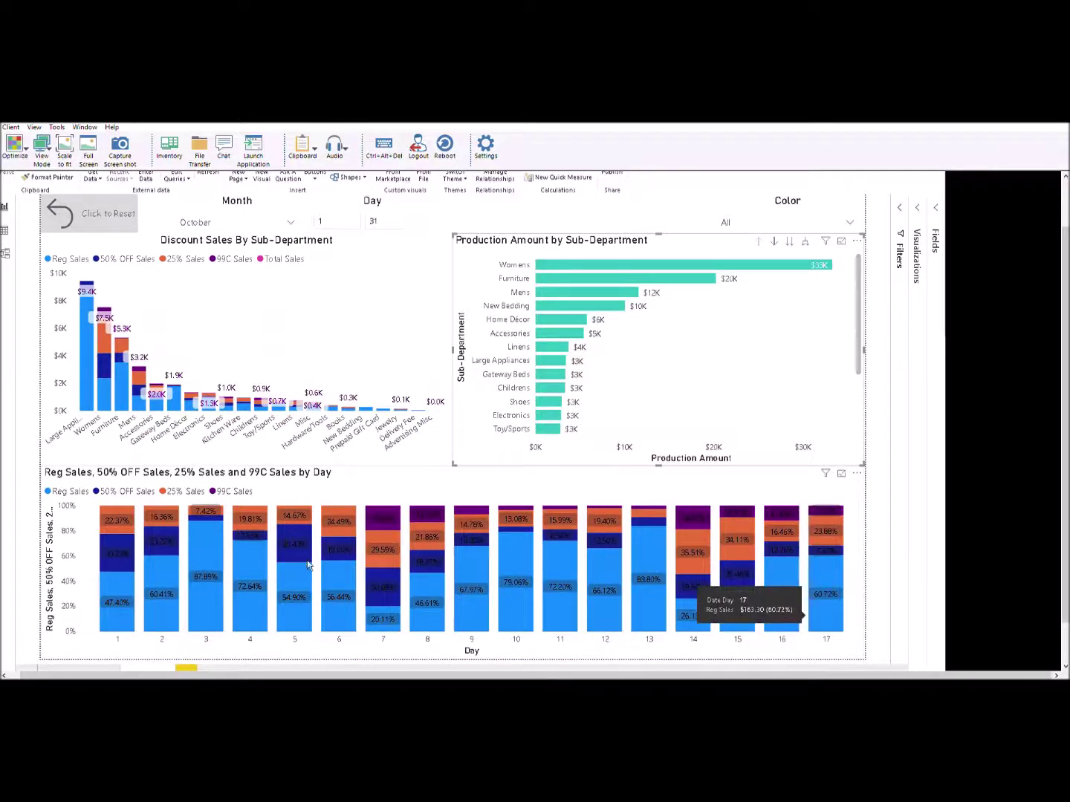
mouse_move(124, 621)
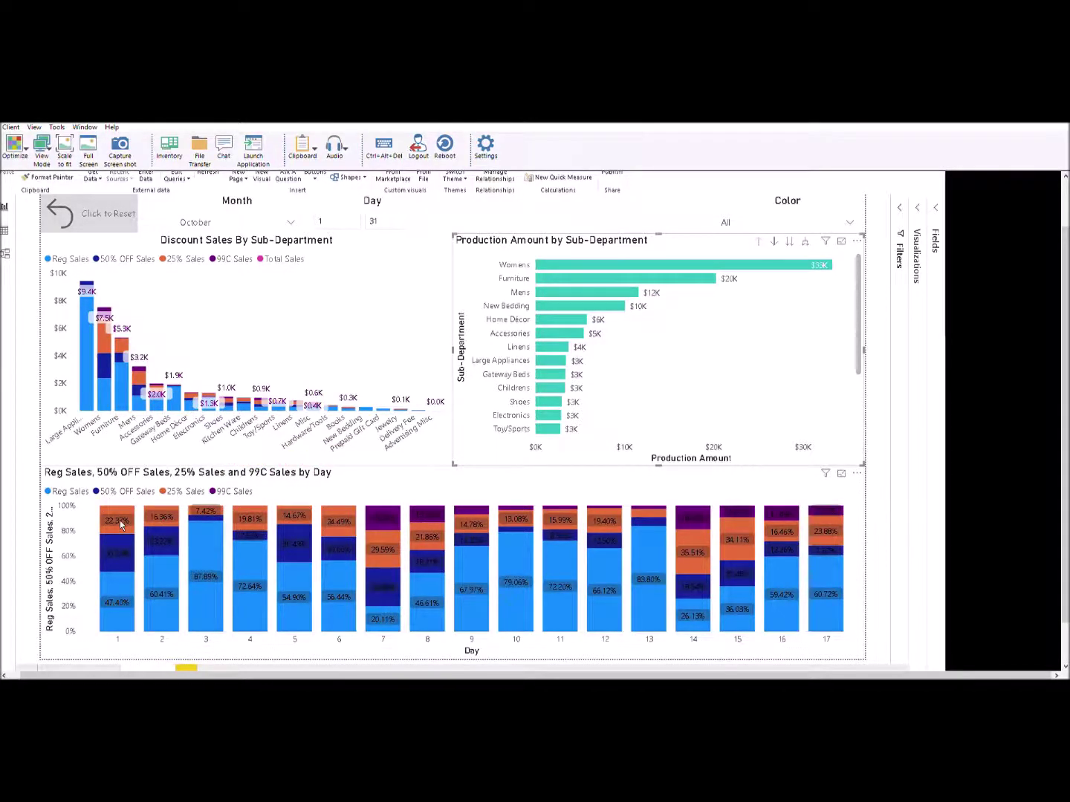
mouse_move(121, 525)
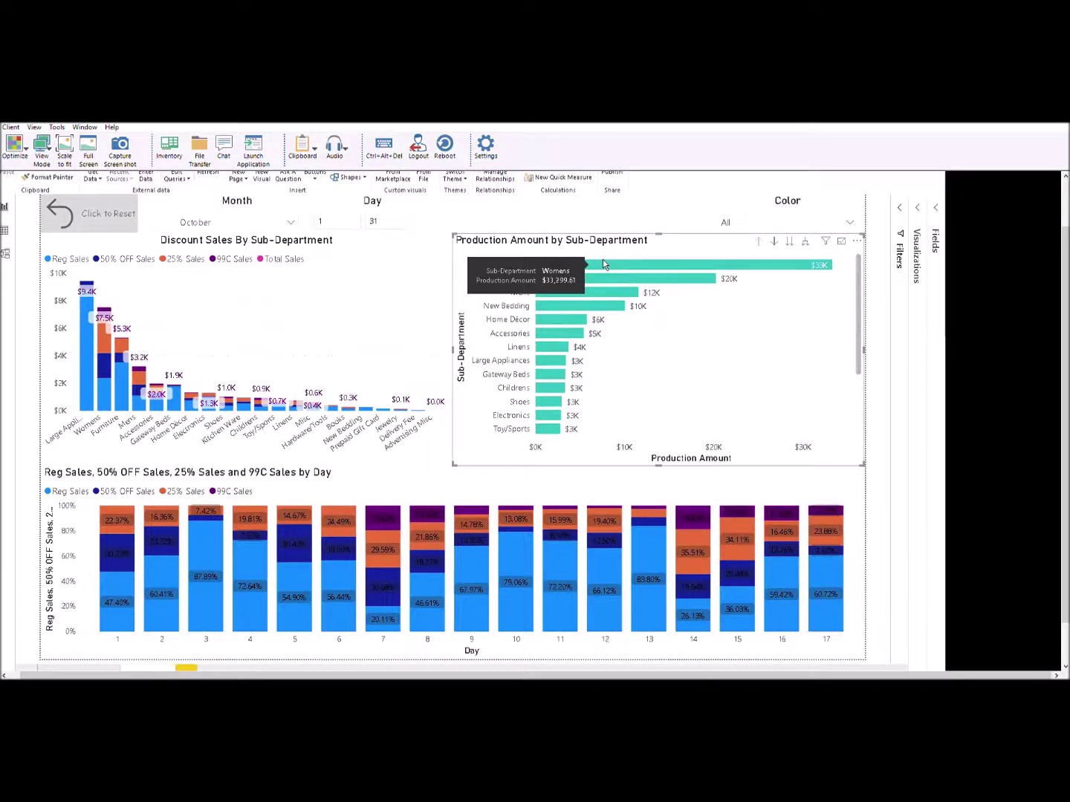
Cross-filter the Color Sales page to Womens and inspect its Reg, 50% OFF, 25% and 99C sales
left_click(658, 262)
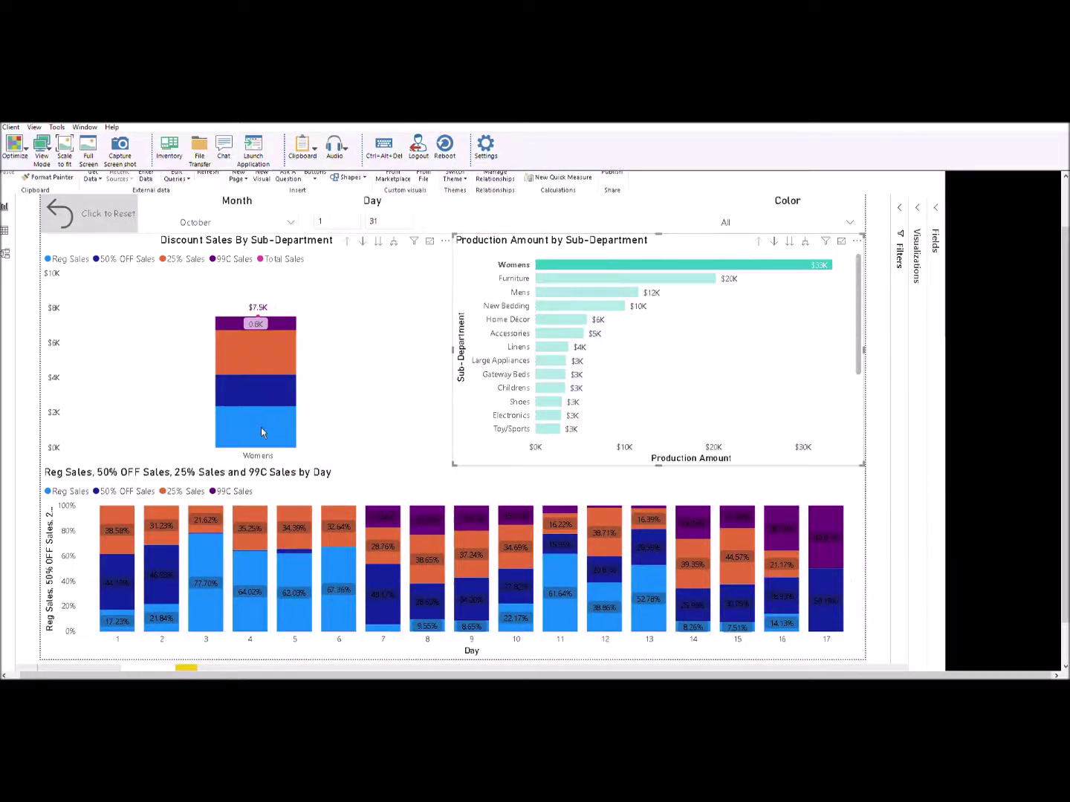
mouse_move(262, 430)
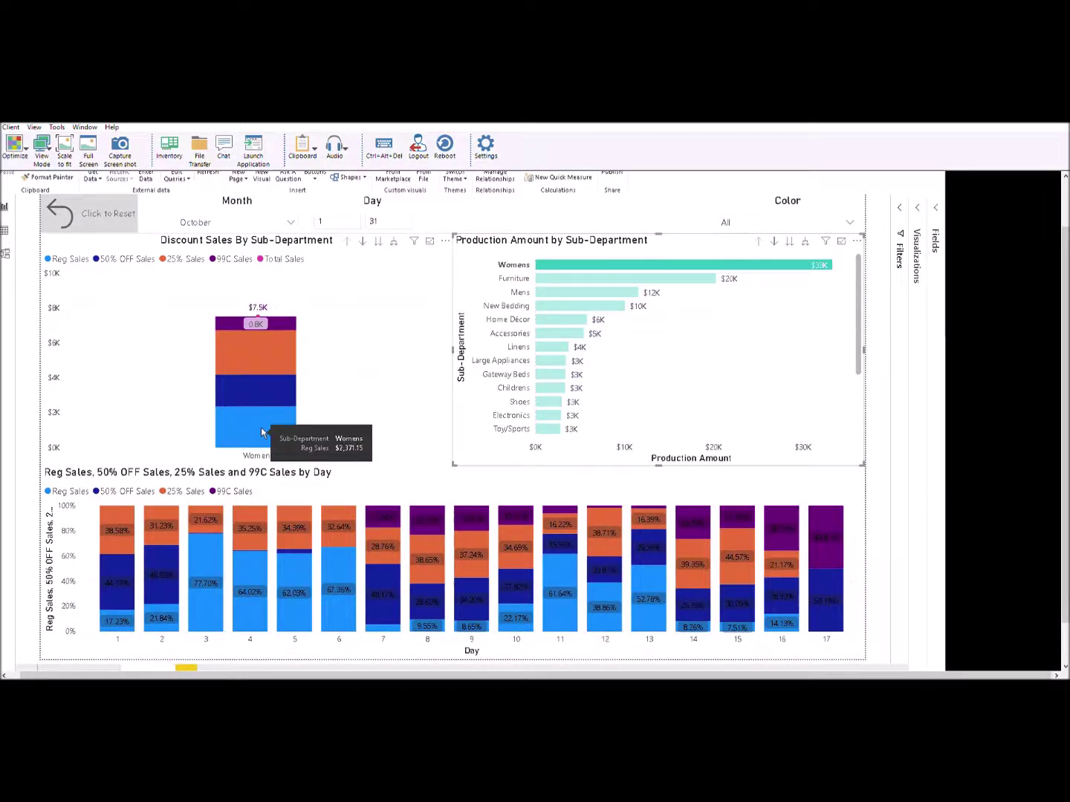
mouse_move(258, 386)
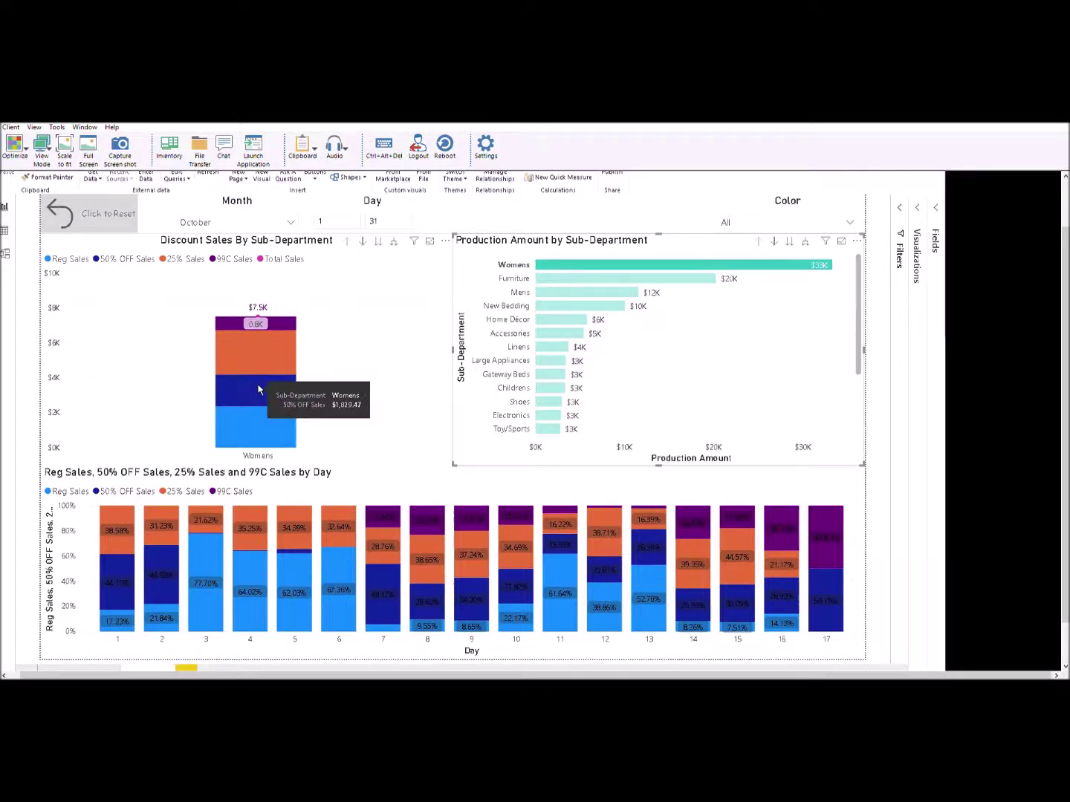
mouse_move(255, 358)
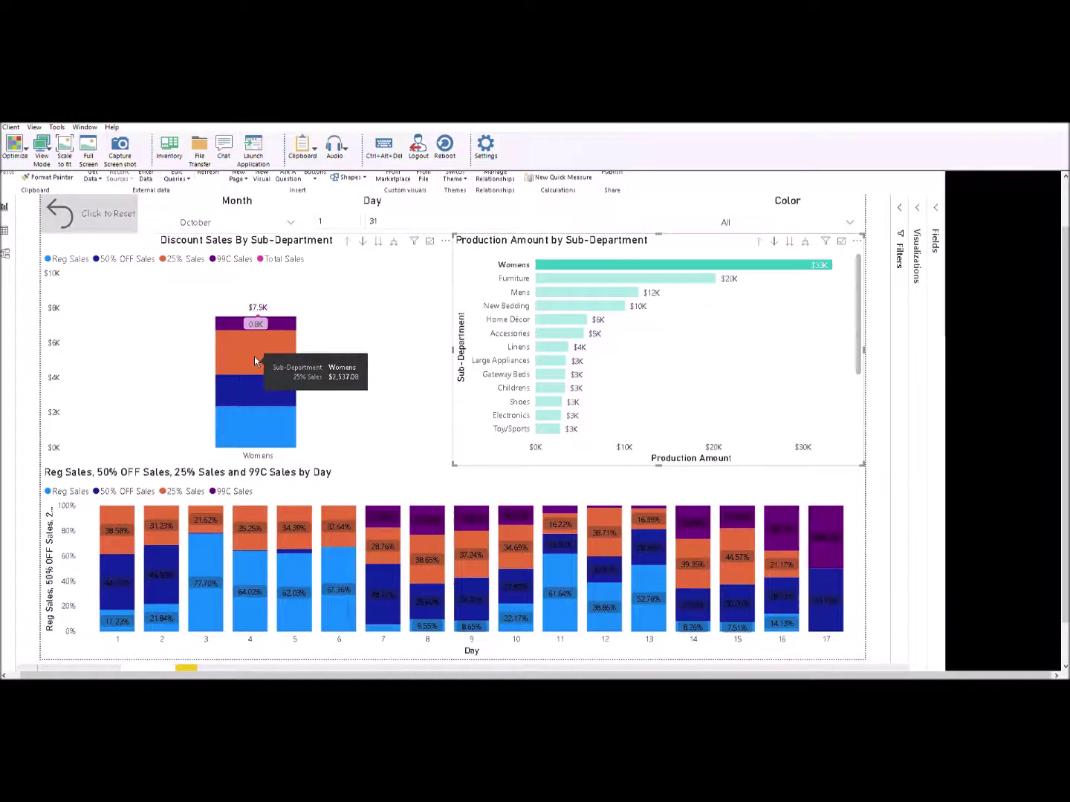
mouse_move(242, 323)
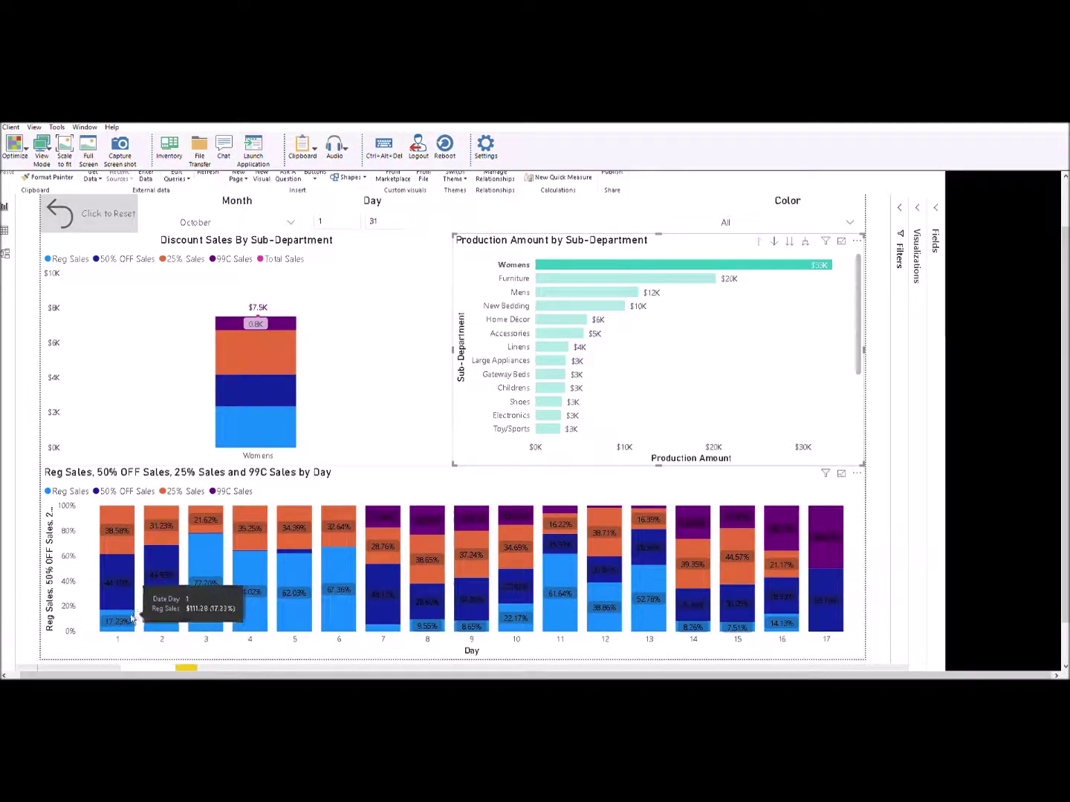
Inspect the Womens 50% OFF and 99C sales shares for day 17, and clear the Womens selection
mouse_move(848, 598)
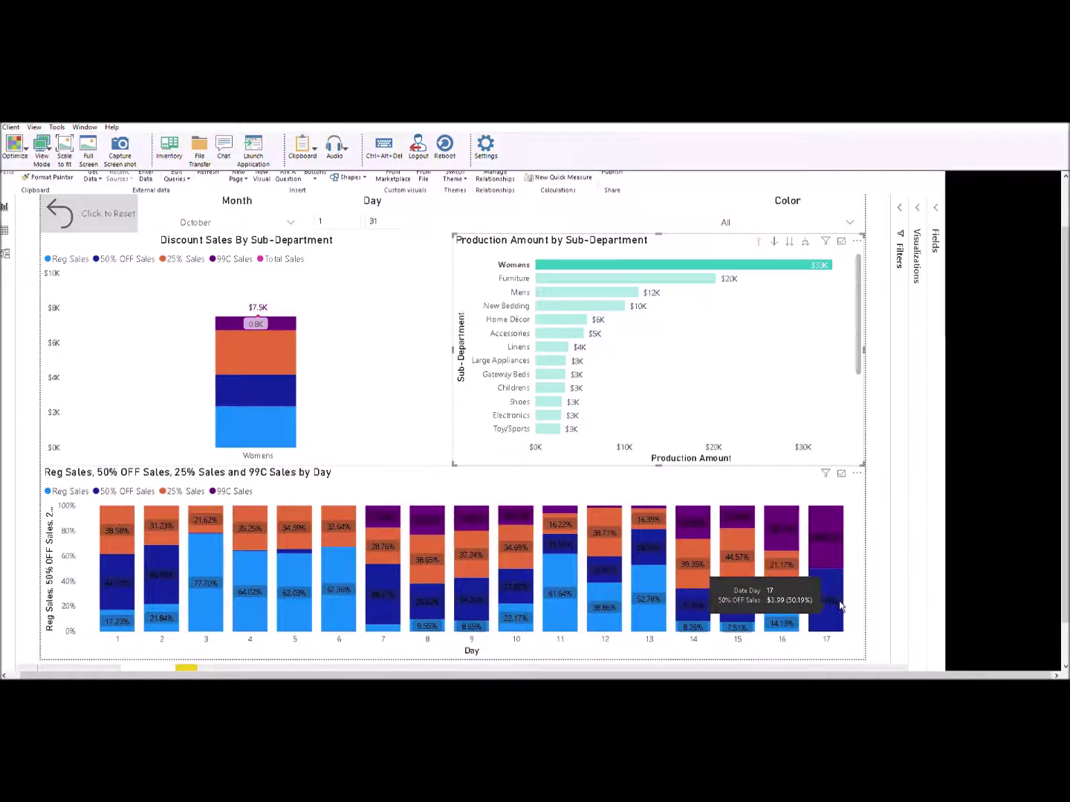
mouse_move(832, 548)
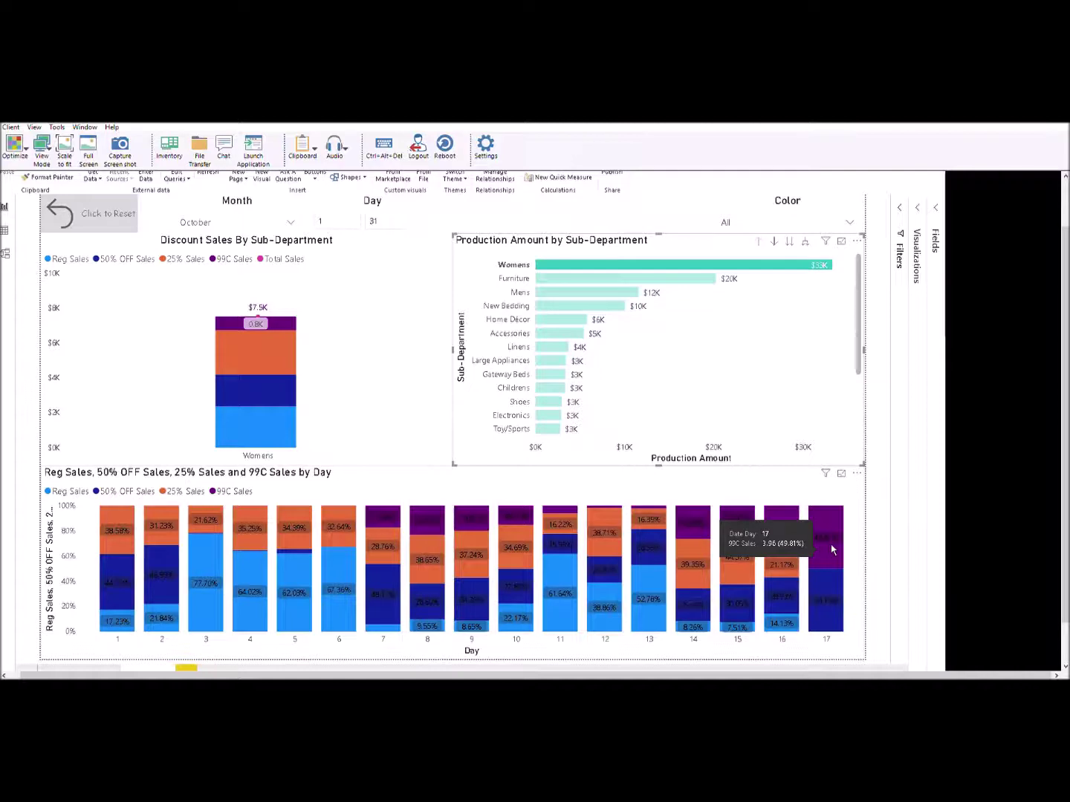
mouse_move(610, 265)
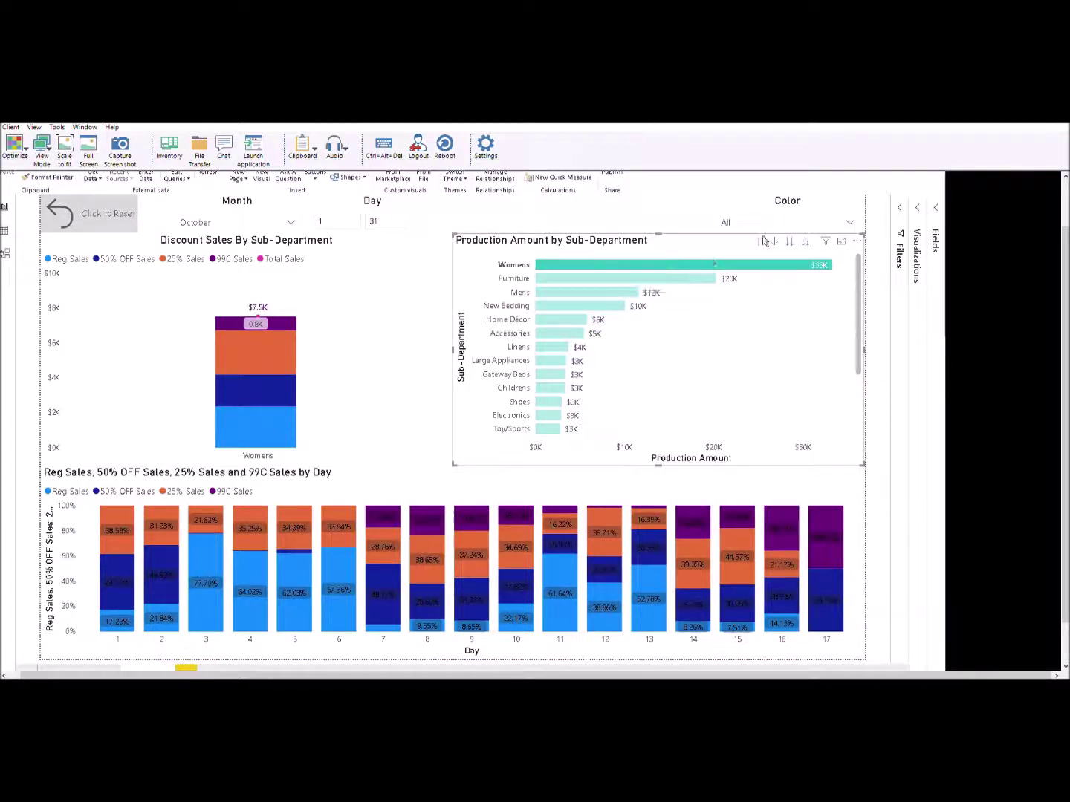
left_click(747, 265)
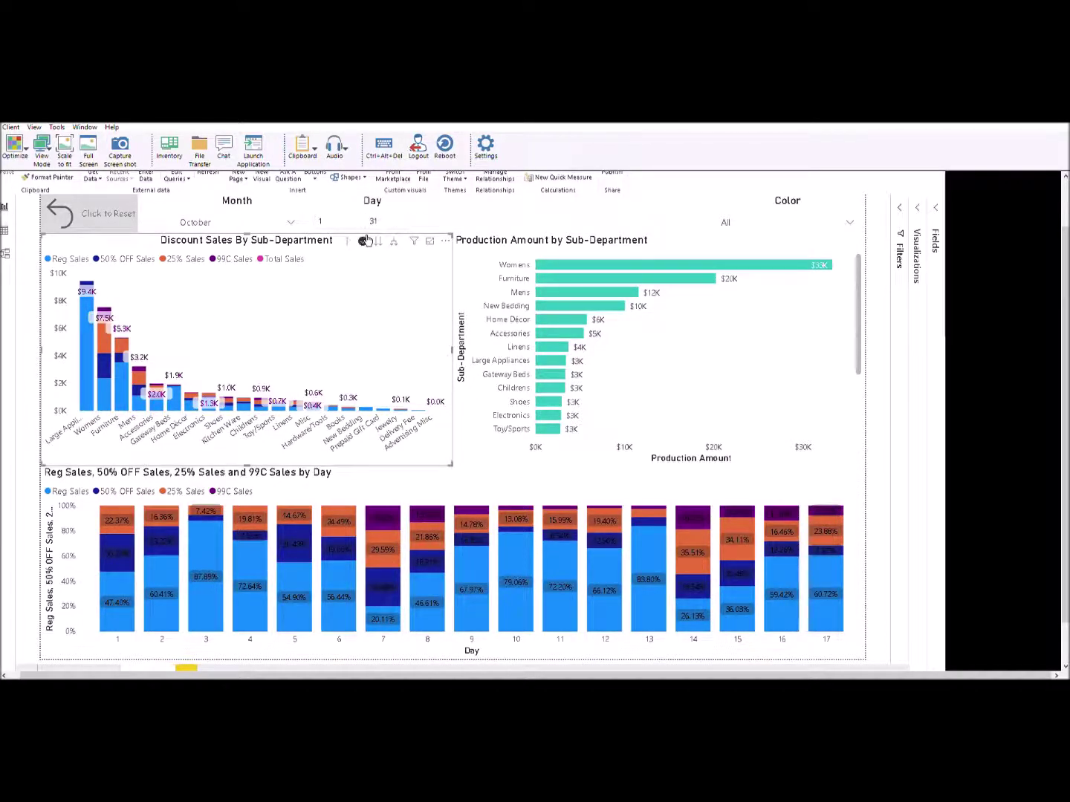
Drill down the Discount Sales By Sub-Department chart into Womens categories and on to the Tops/Blouses price points
left_click(111, 398)
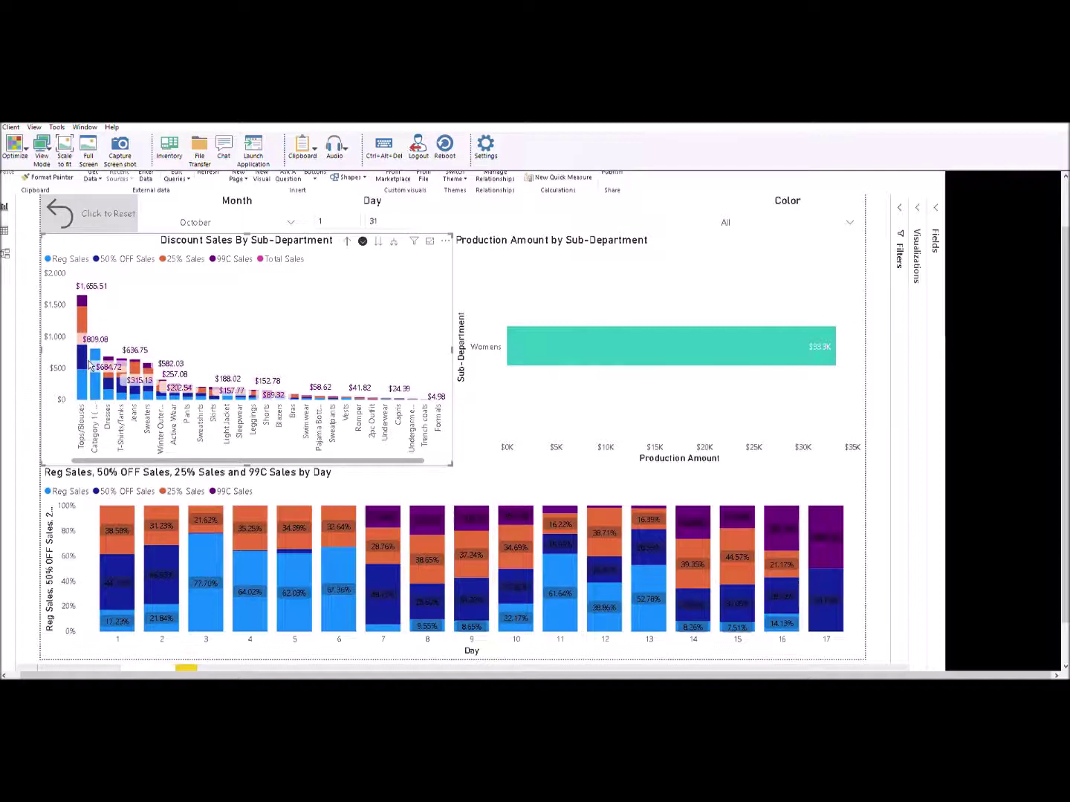
mouse_move(91, 365)
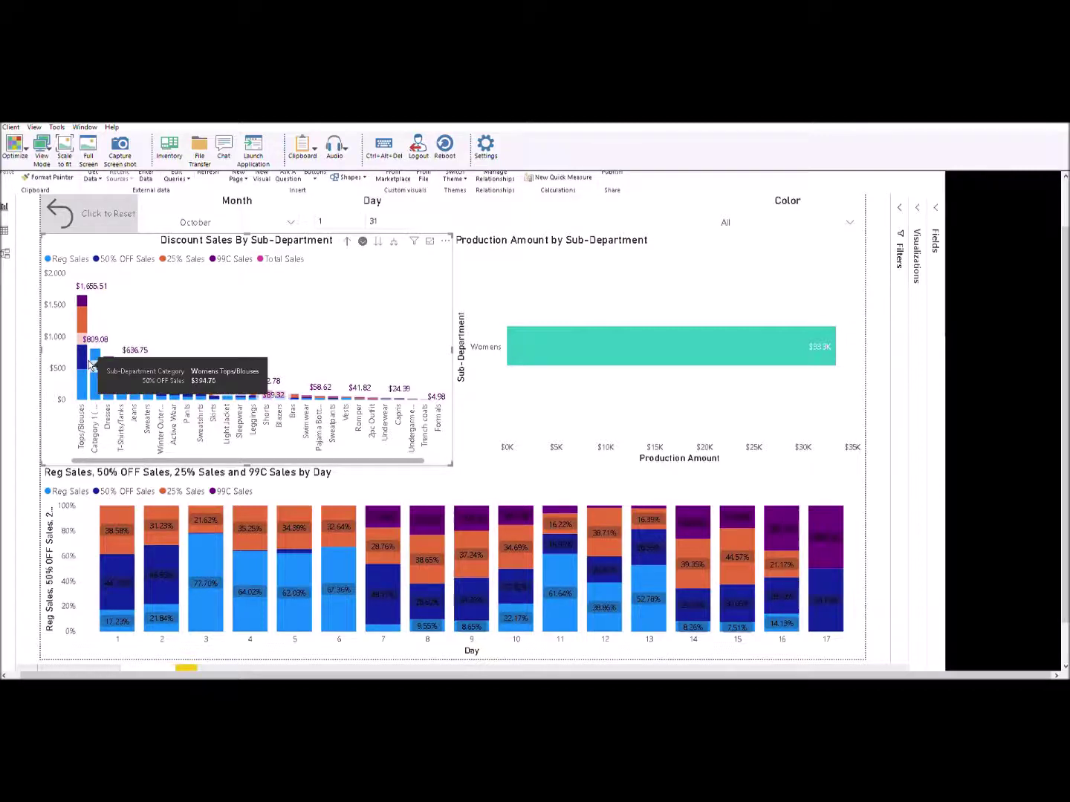
left_click(90, 365)
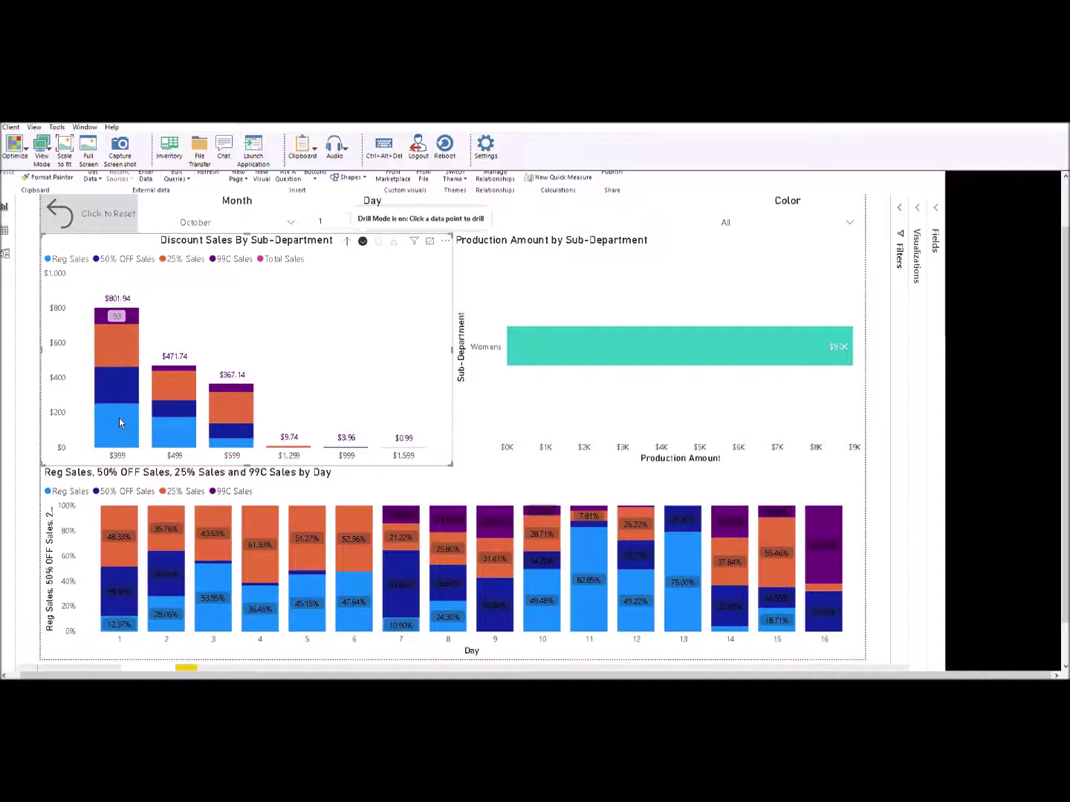
Examine the sales by discount type for the $399 and $599 price points of Womens Tops/Blouses
mouse_move(119, 422)
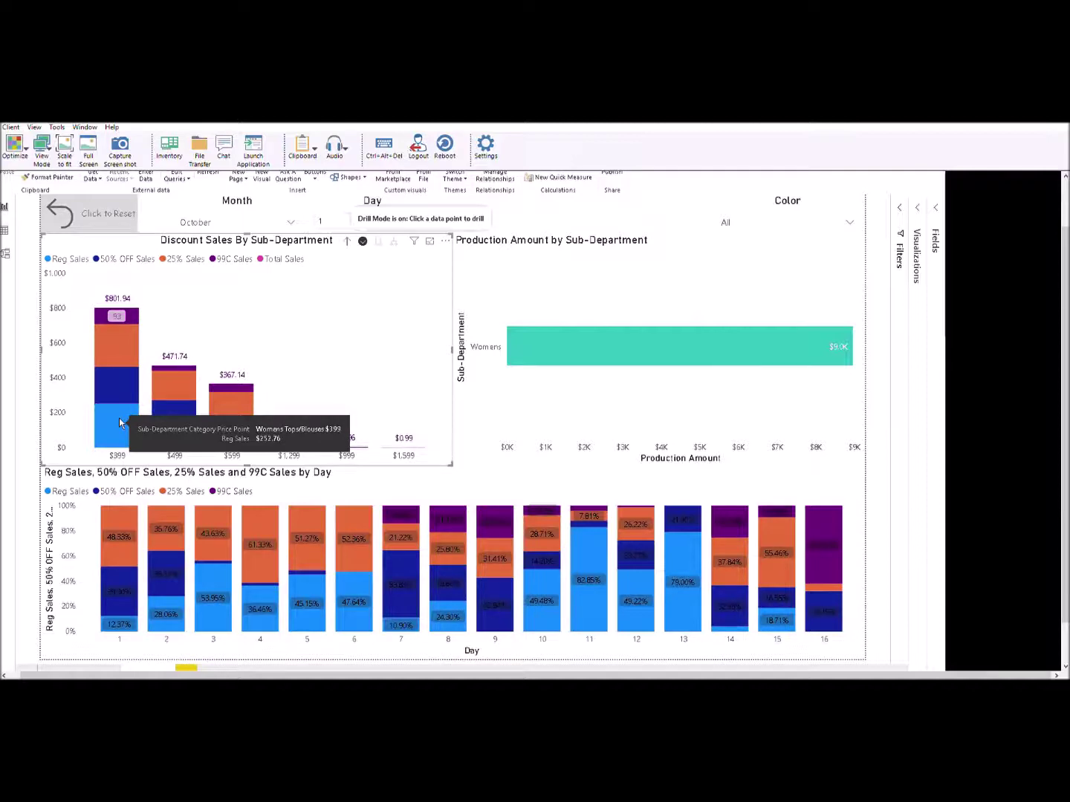
mouse_move(124, 385)
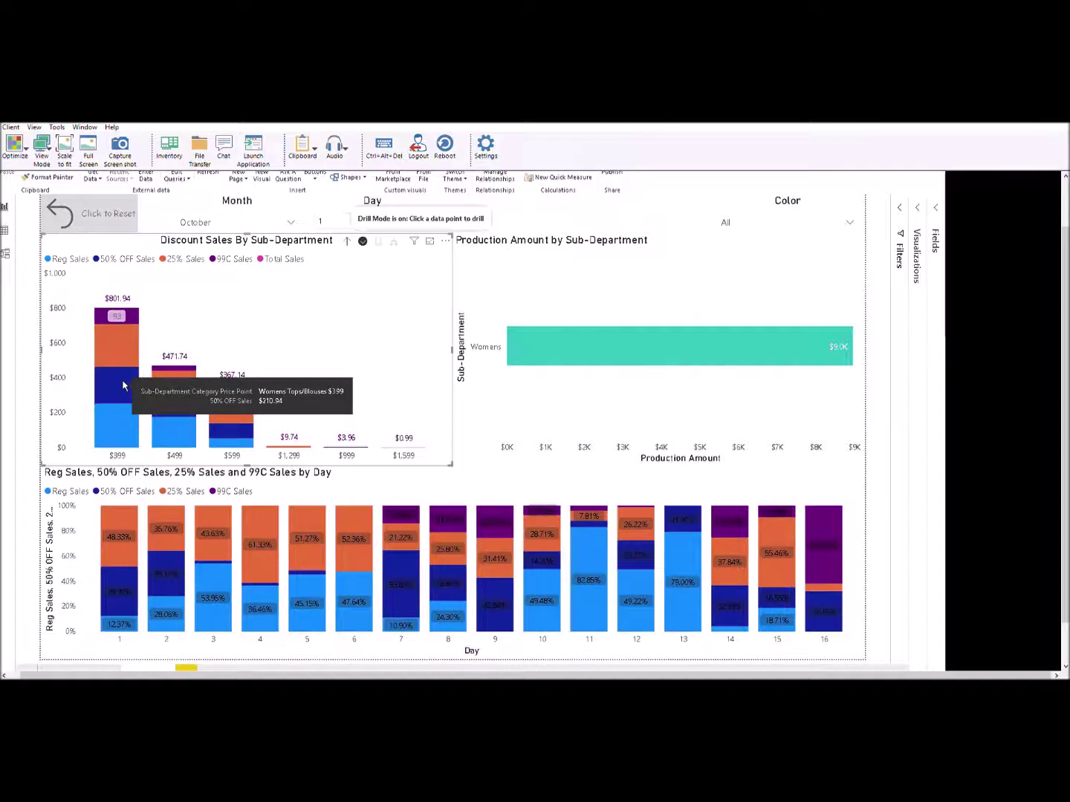
mouse_move(122, 347)
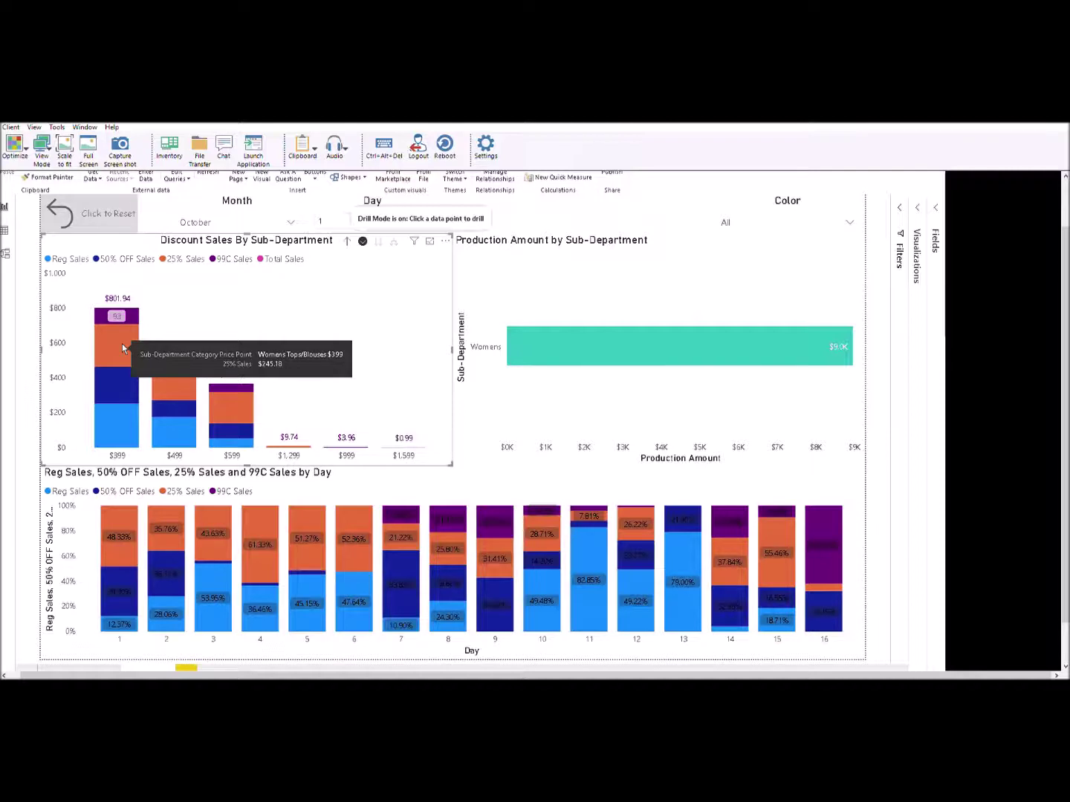
mouse_move(135, 315)
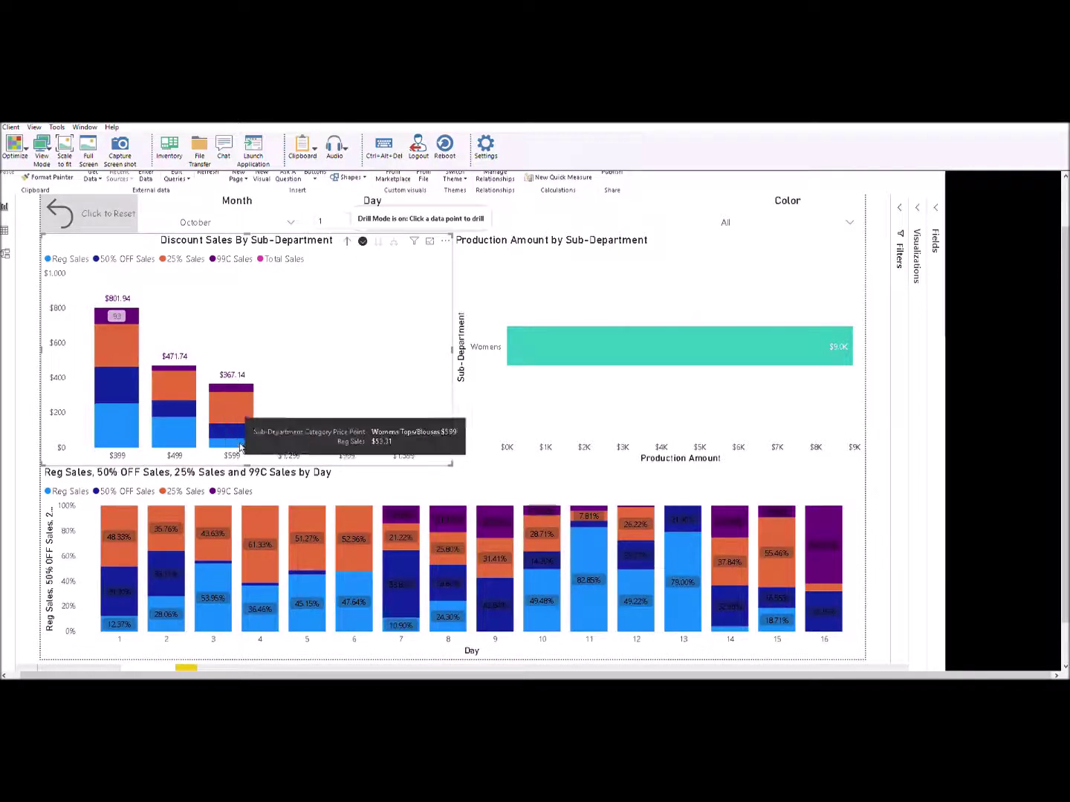
mouse_move(236, 445)
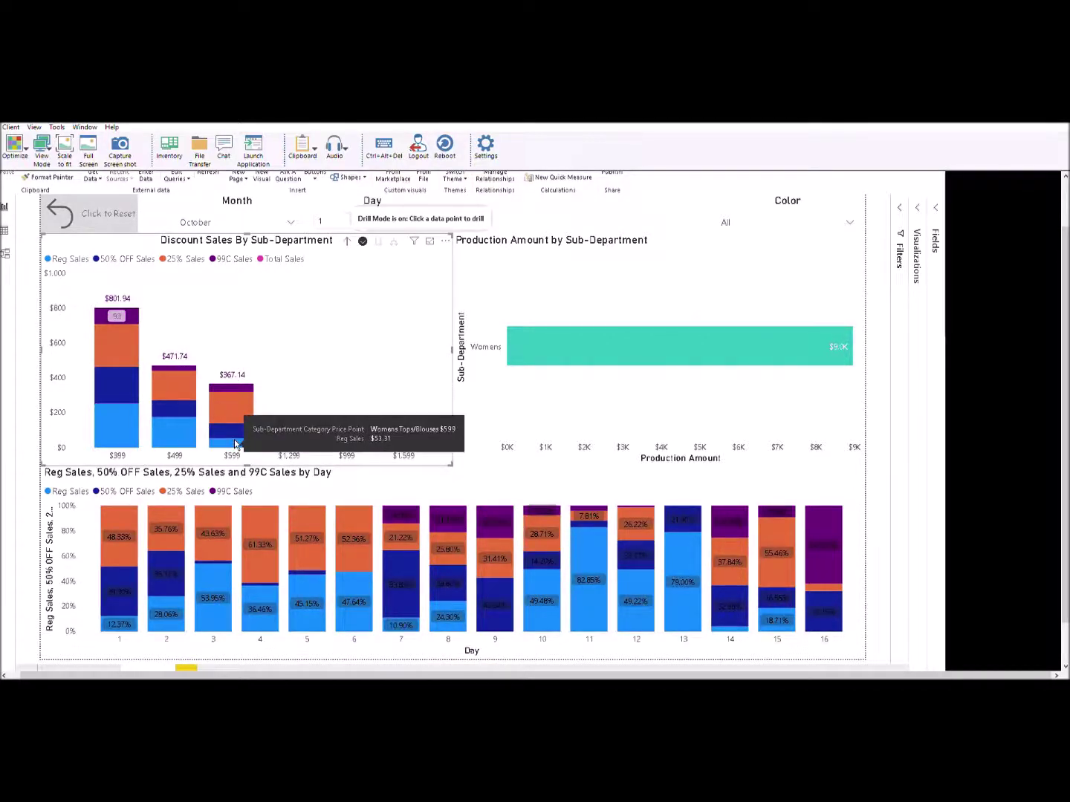
mouse_move(231, 409)
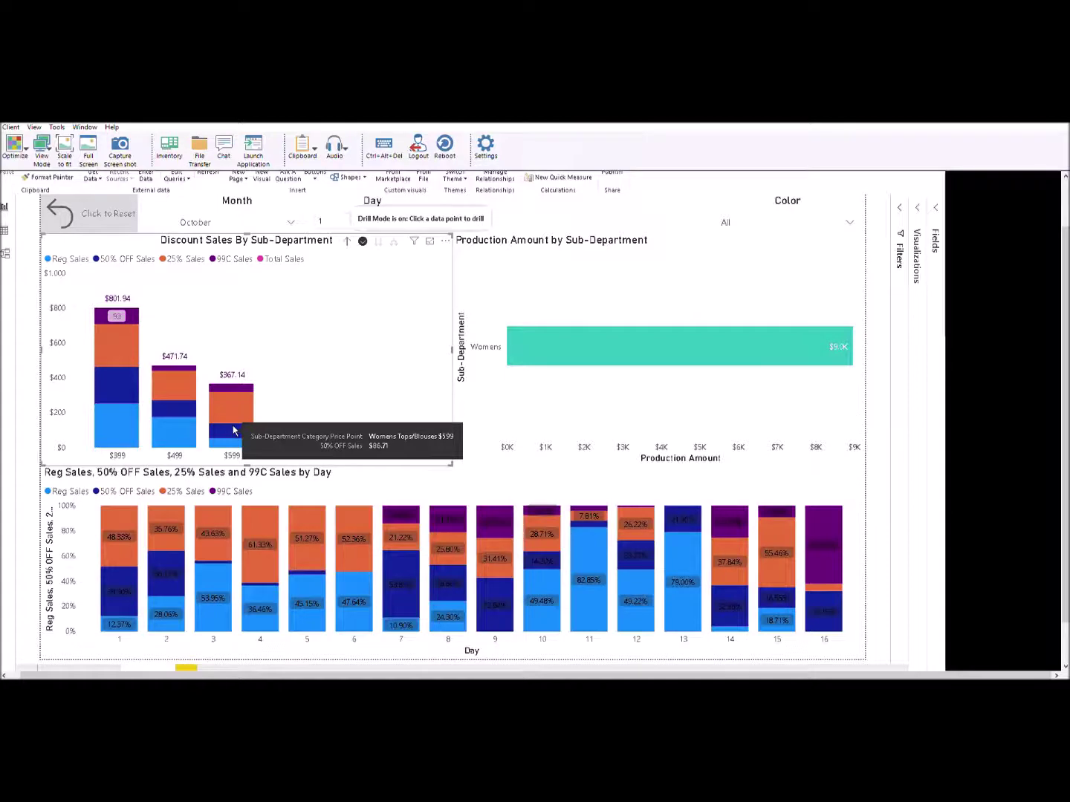
mouse_move(240, 383)
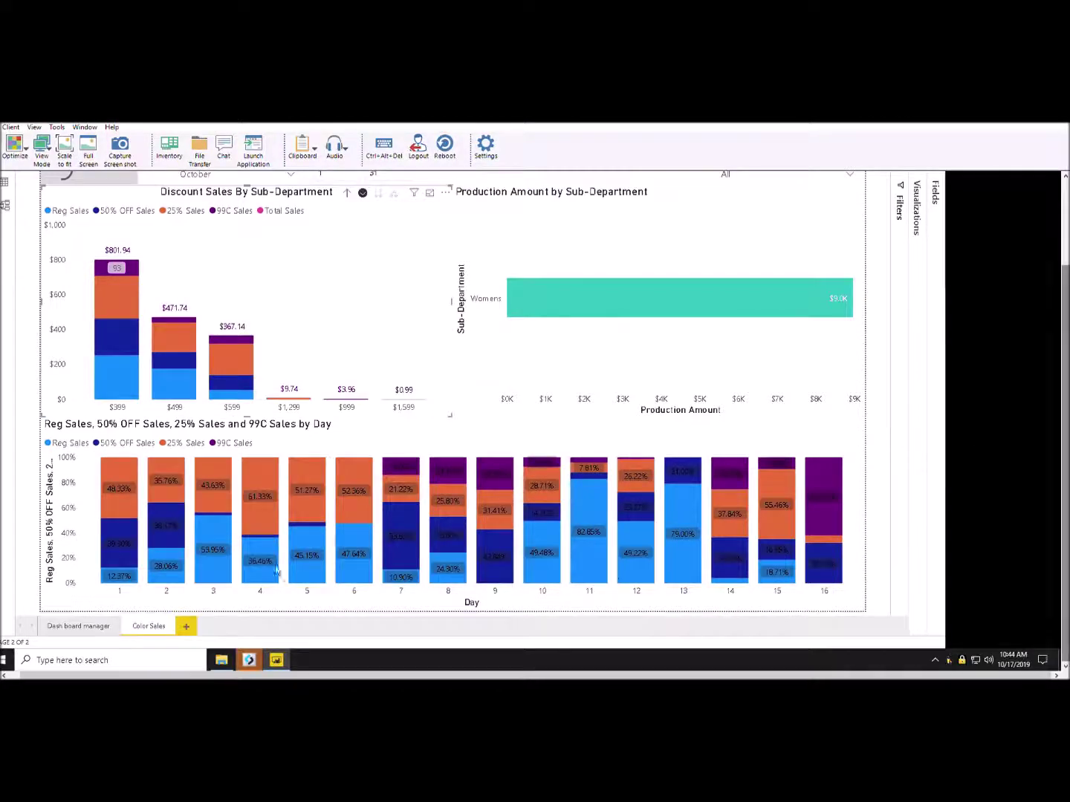
Check the Womens sales average on the Dash board manager page and return to the Color Sales page
left_click(67, 627)
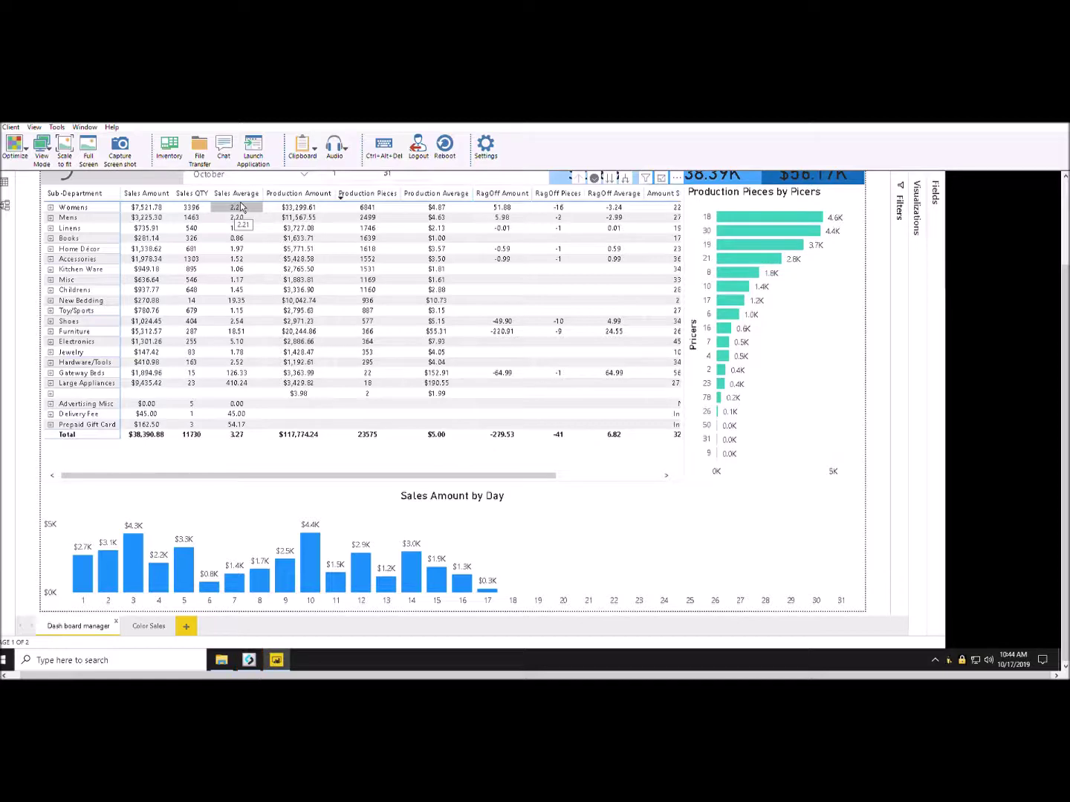
left_click(148, 625)
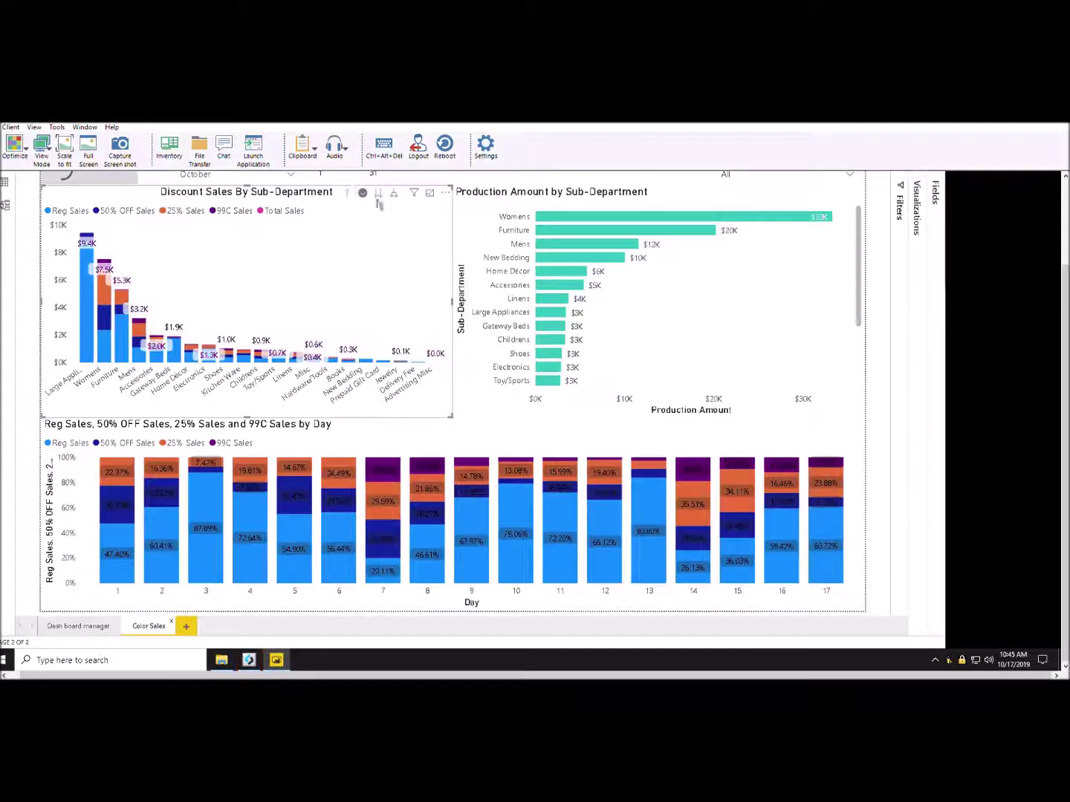
Cross-filter Color Sales to Womens to review its 99C sales, and go back to the Dash board manager page
left_click(582, 216)
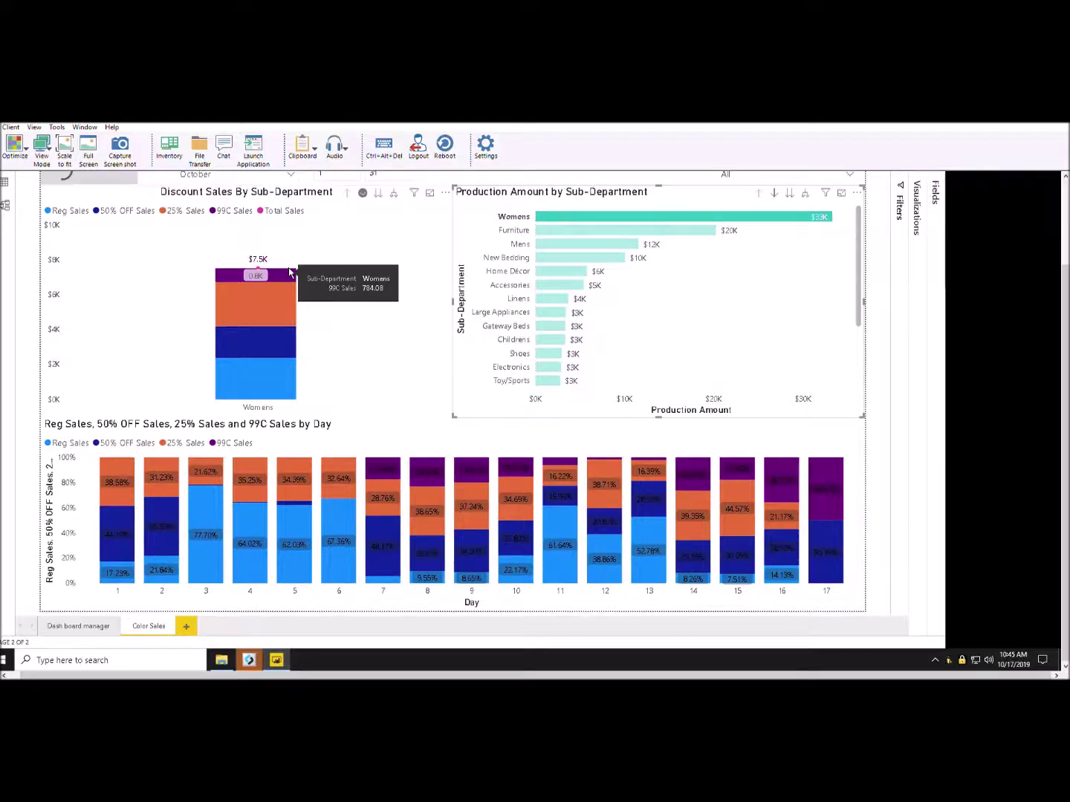
left_click(88, 627)
mouse_move(194, 561)
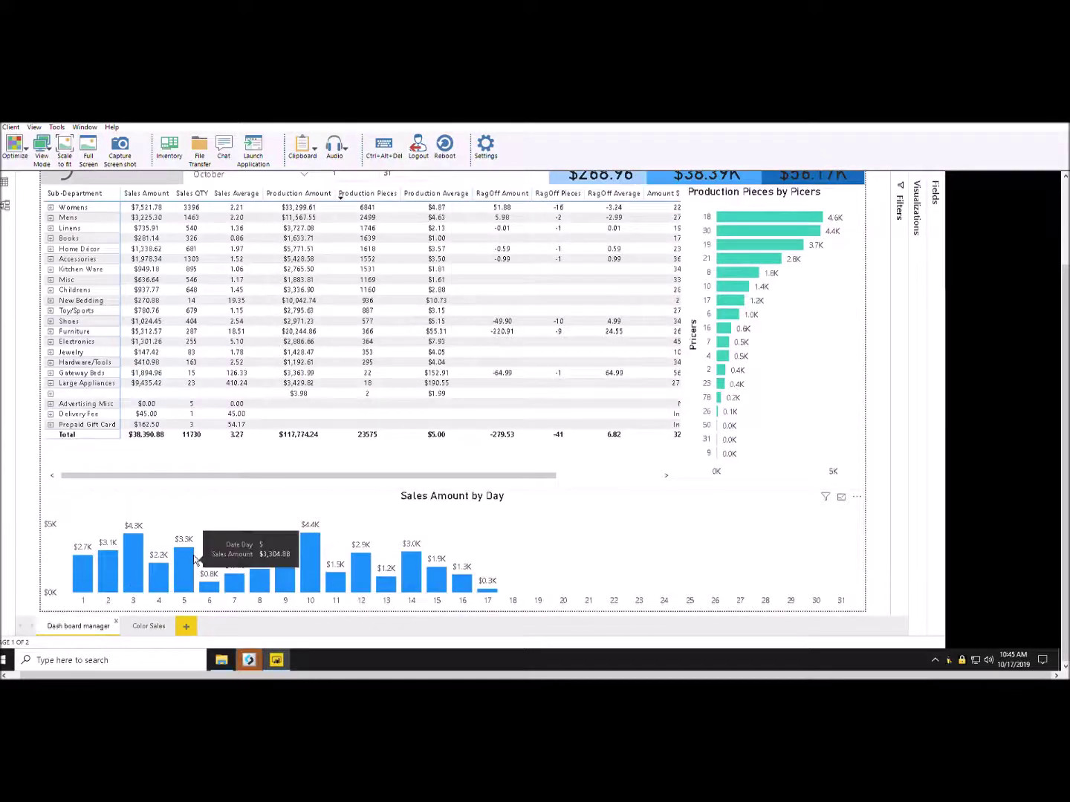